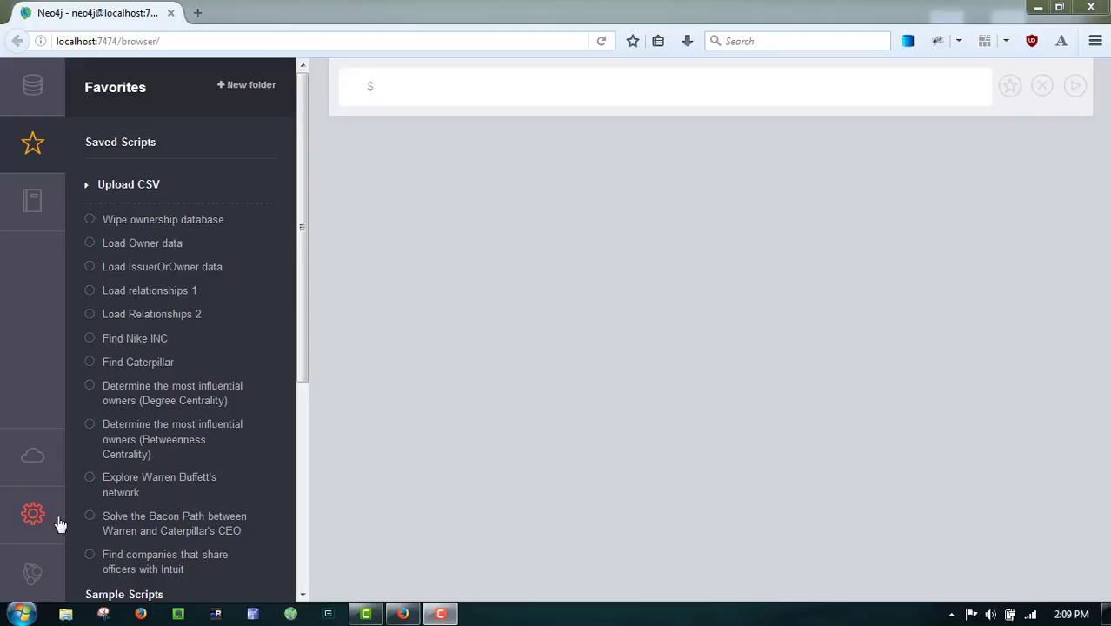
Run the saved Find Nike INC script, expand the owners connected to the NIKE INC node, and view the graph full screen
left_click(90, 339)
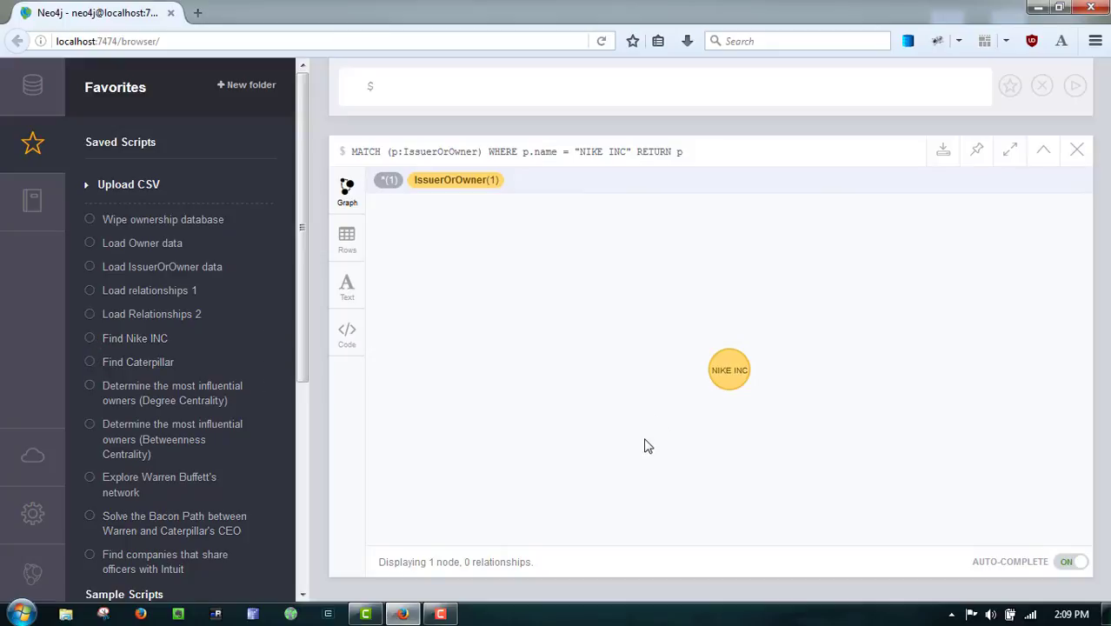
left_click(728, 369)
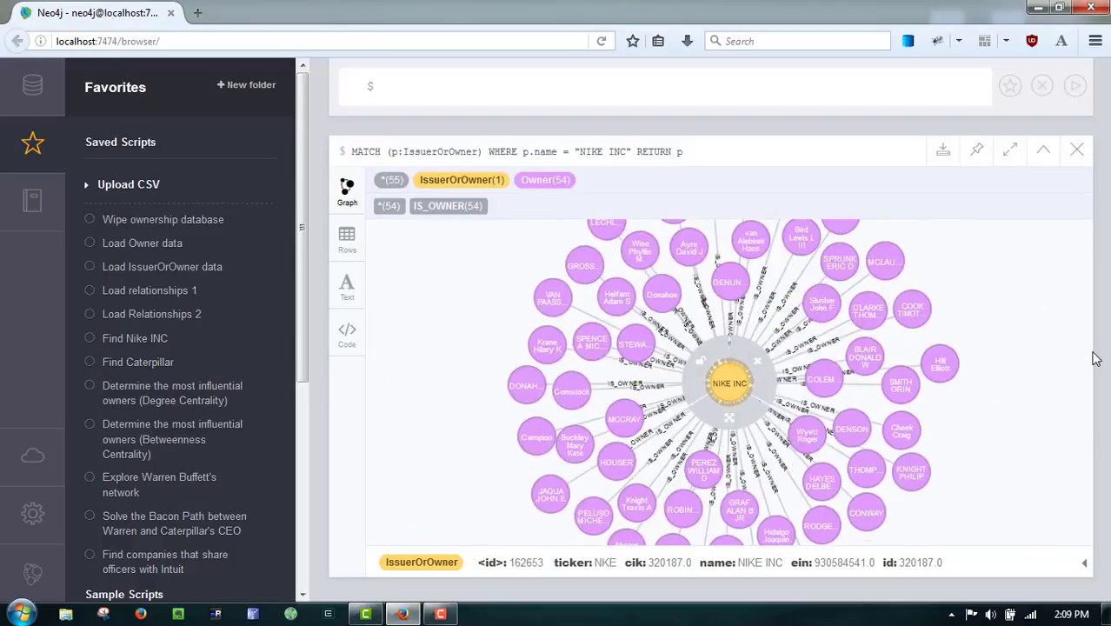
left_click(1009, 150)
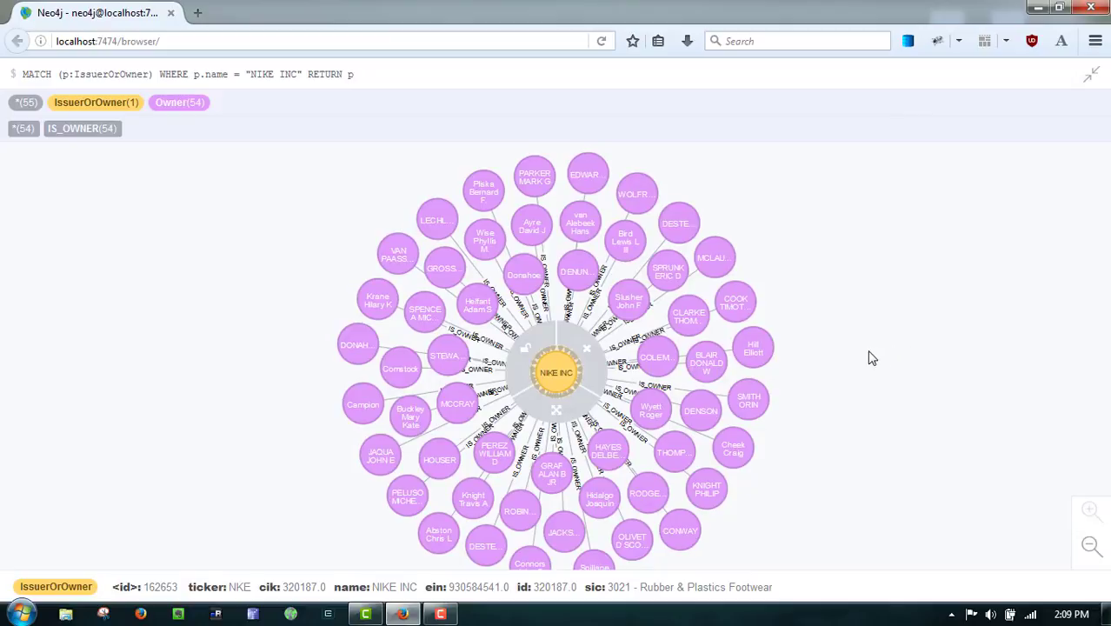
Pull Tim Cook's owner node out of the NIKE INC cluster so that its relationship line stands clear
mouse_move(763, 358)
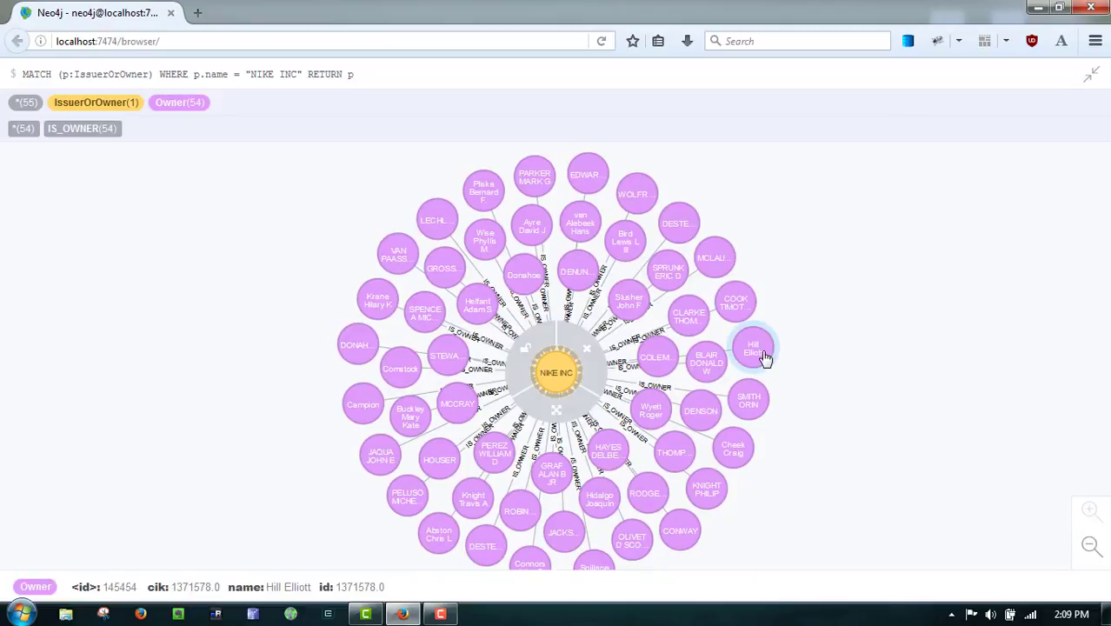
left_click(745, 305)
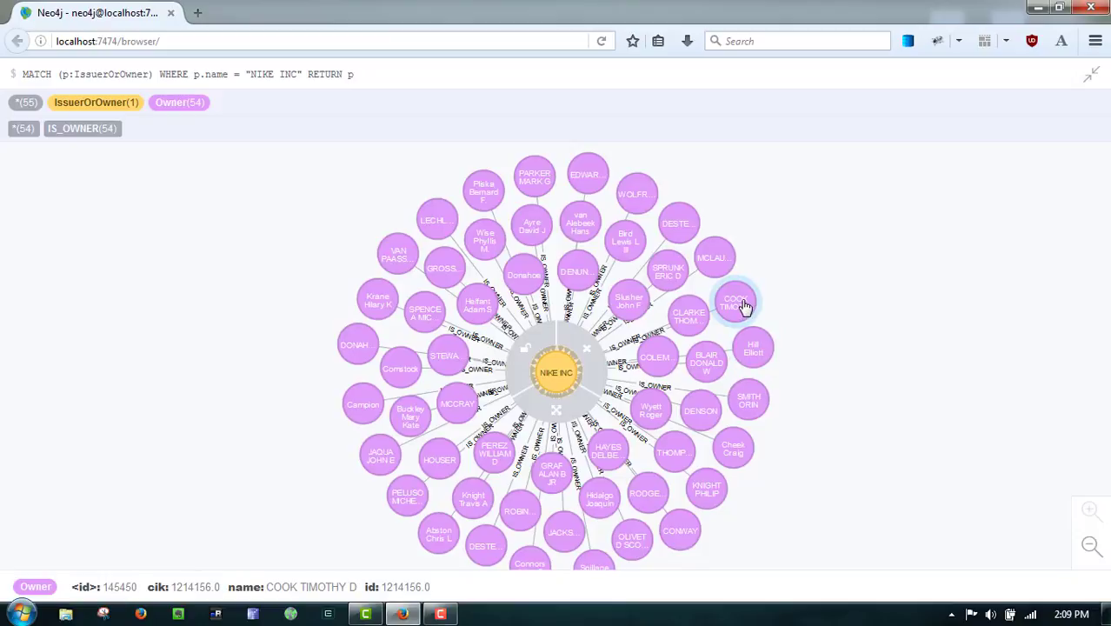
left_click_drag(745, 306, 946, 232)
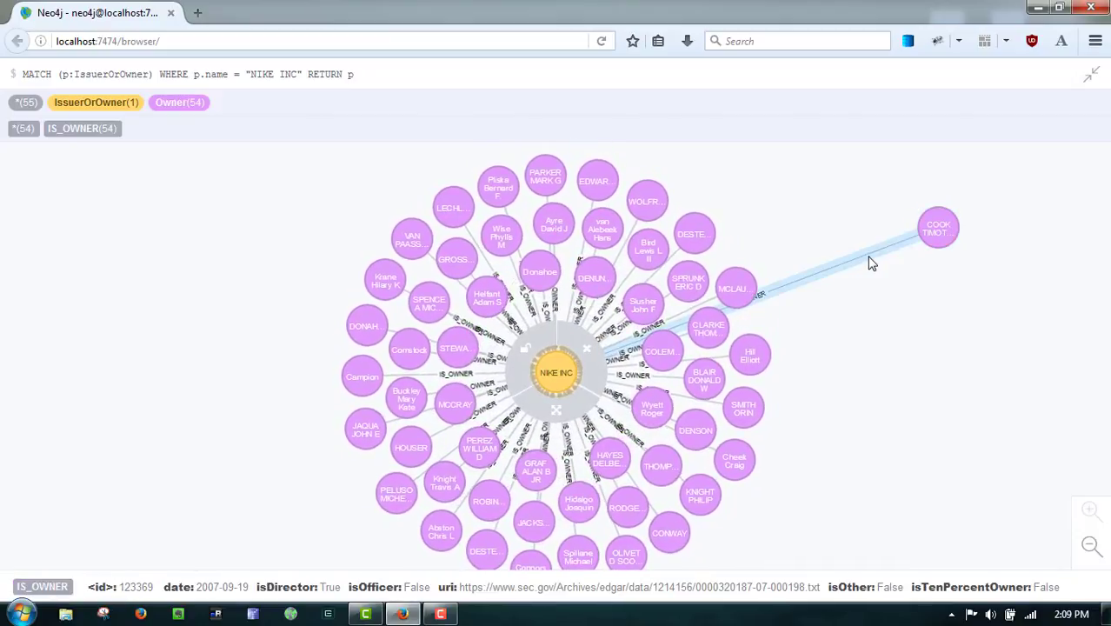
left_click_drag(941, 231, 942, 305)
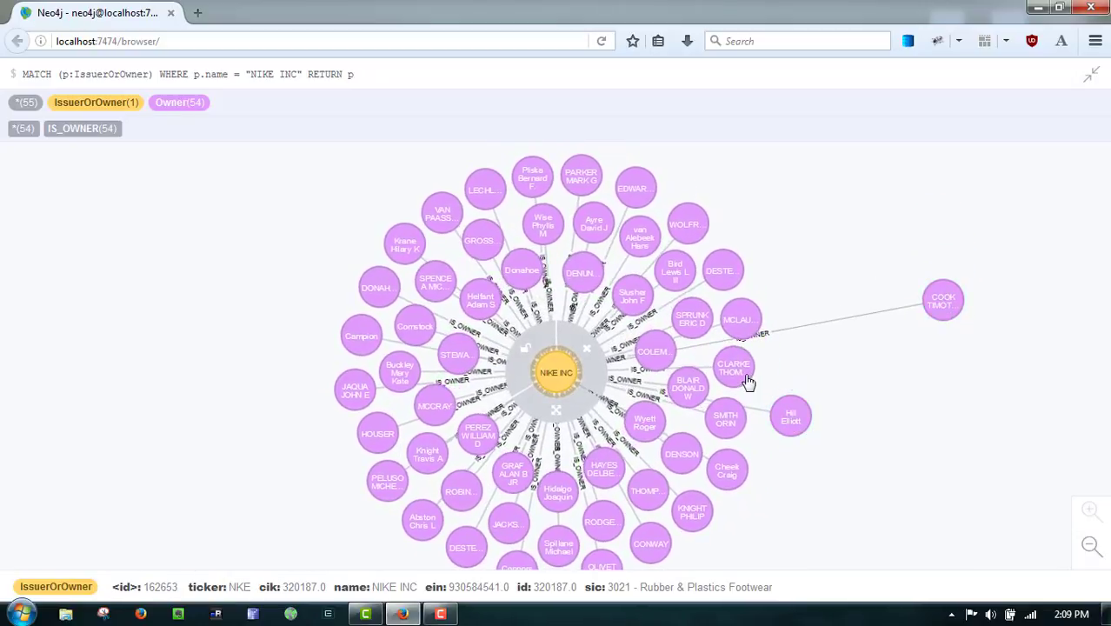
left_click(748, 283)
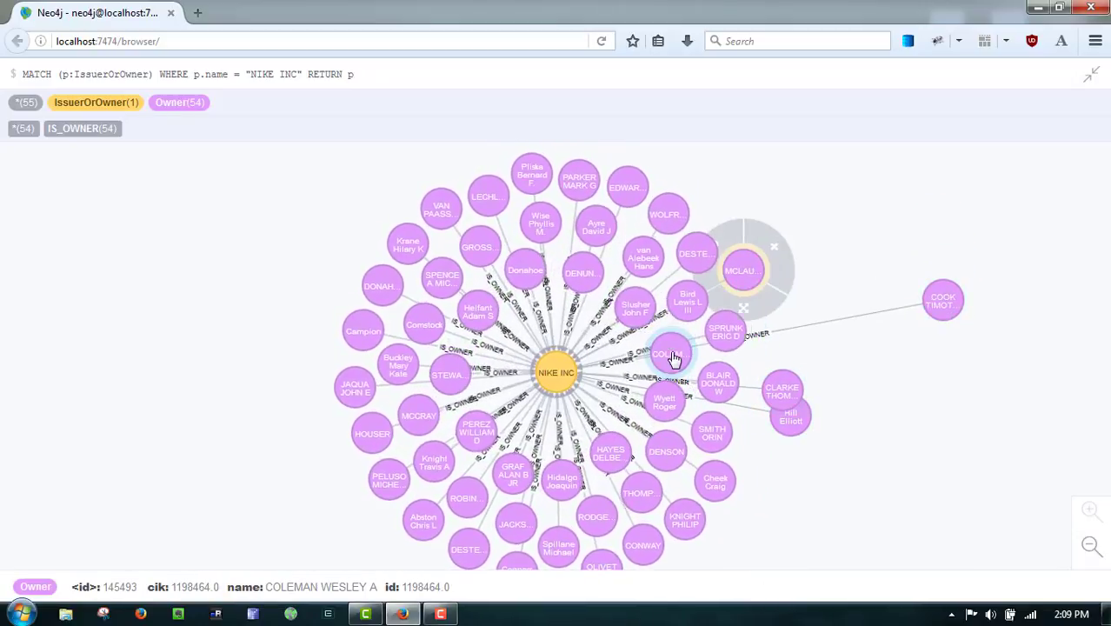
left_click_drag(955, 310, 947, 359)
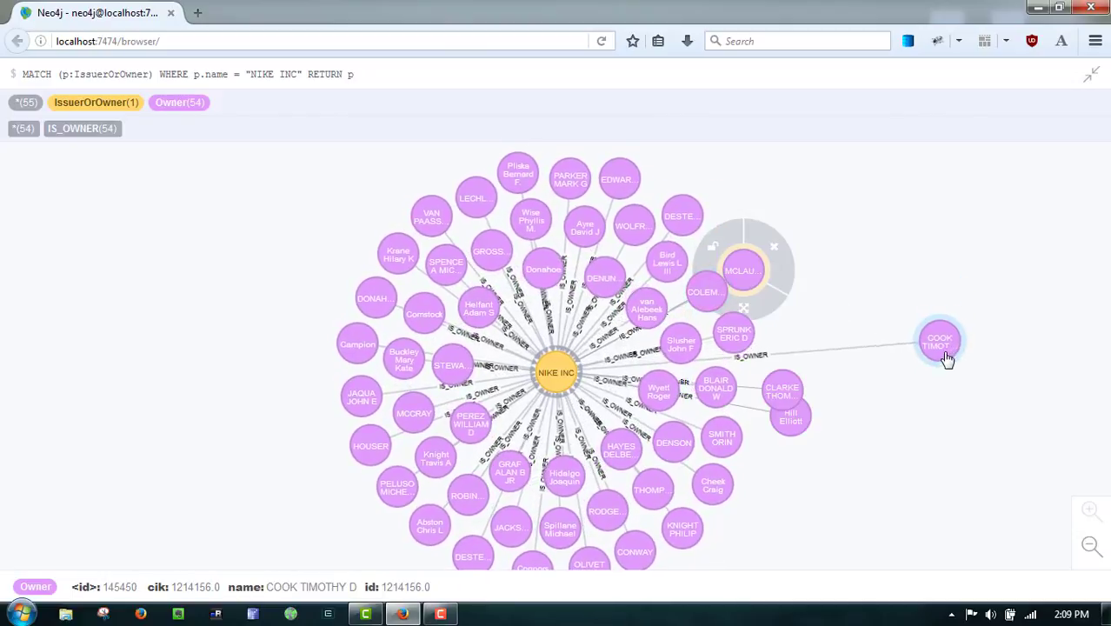
Select the IS_OWNER relationship between Tim Cook and NIKE INC and open its SEC filing link in a new tab
left_click(871, 360)
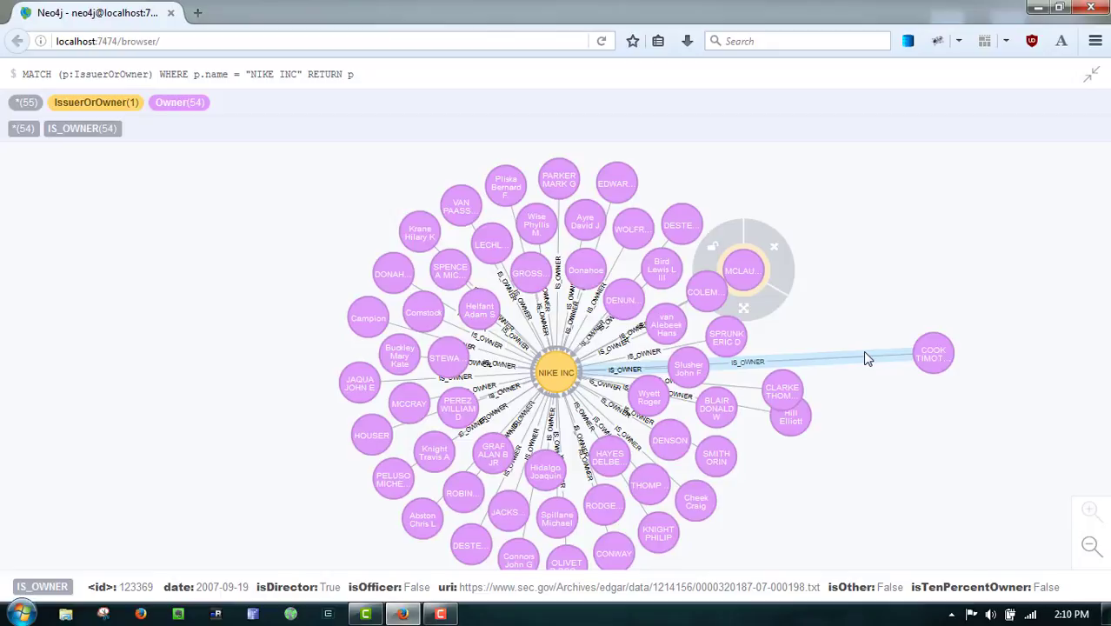
left_click(865, 359)
left_click_drag(821, 588, 461, 588)
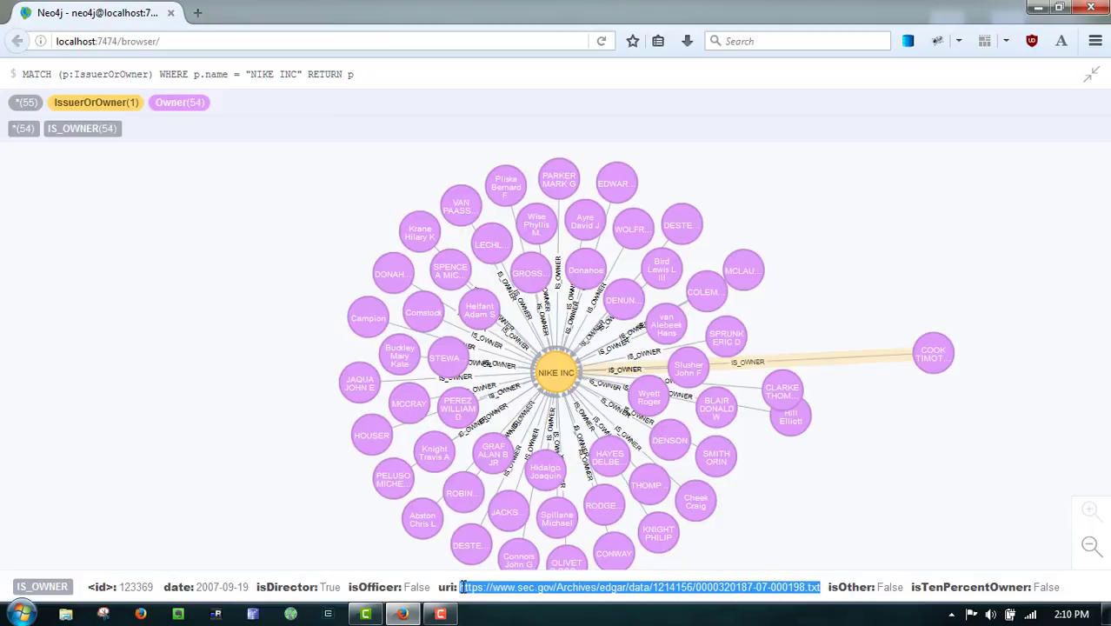
right_click(522, 588)
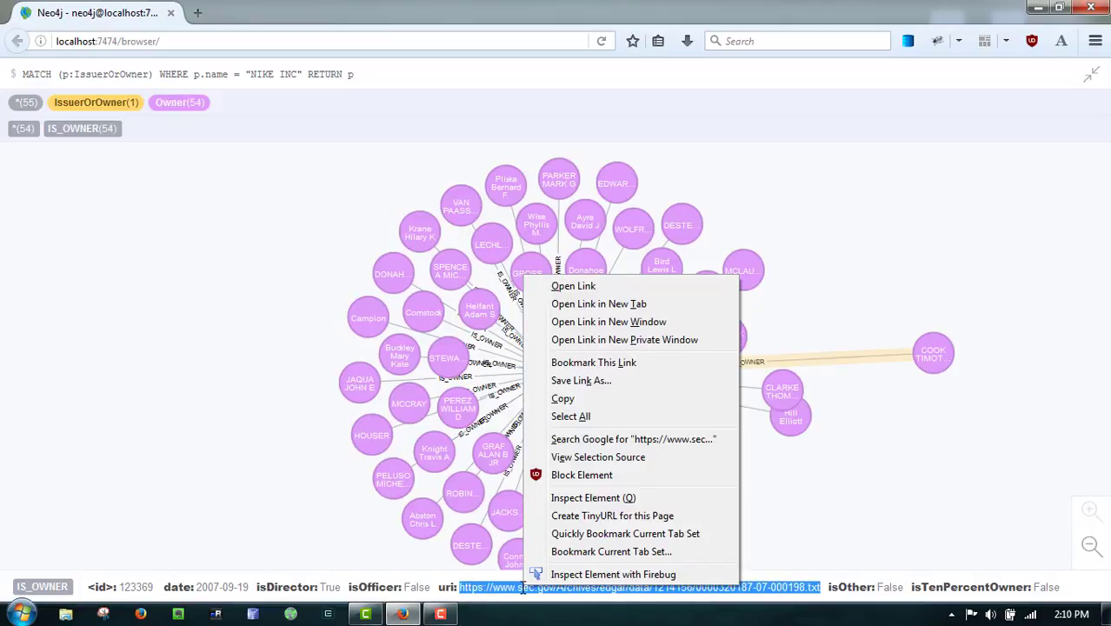
left_click(602, 310)
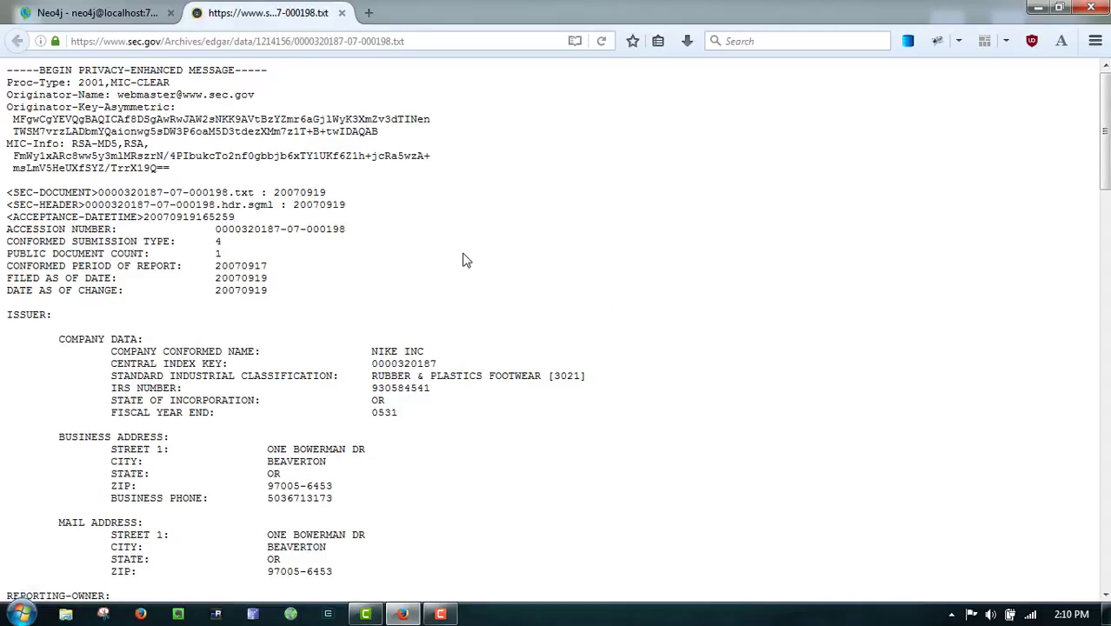
Read through the SEC filing for its issuer, reporting owner and relationship details, and close its tab
scroll(463, 260, "down", 15)
scroll(463, 261, "down", 1)
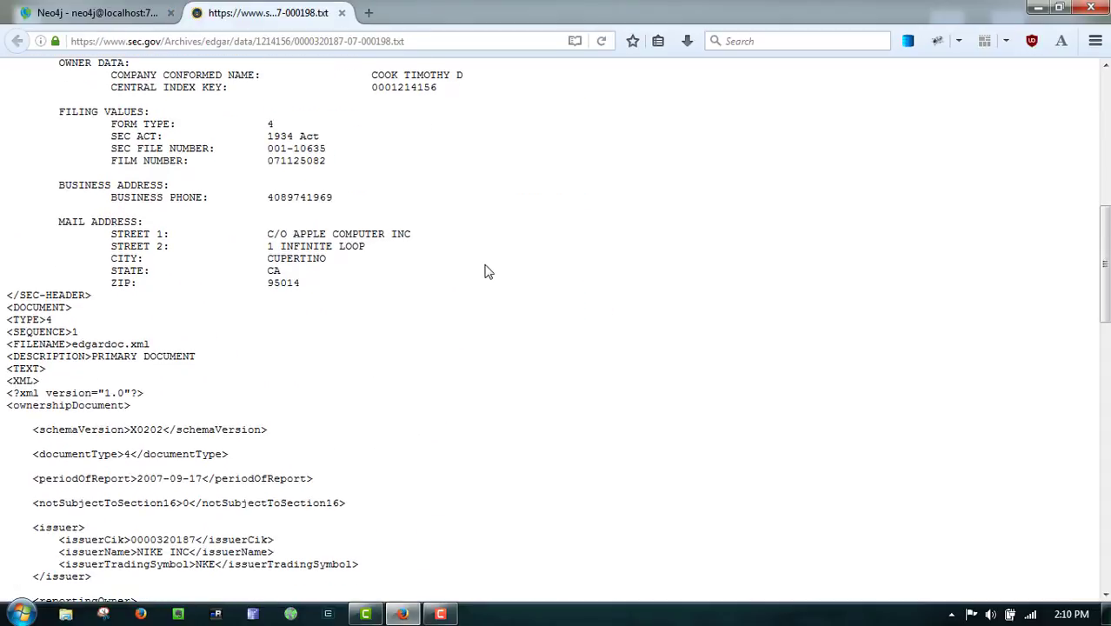
scroll(488, 272, "down", 13)
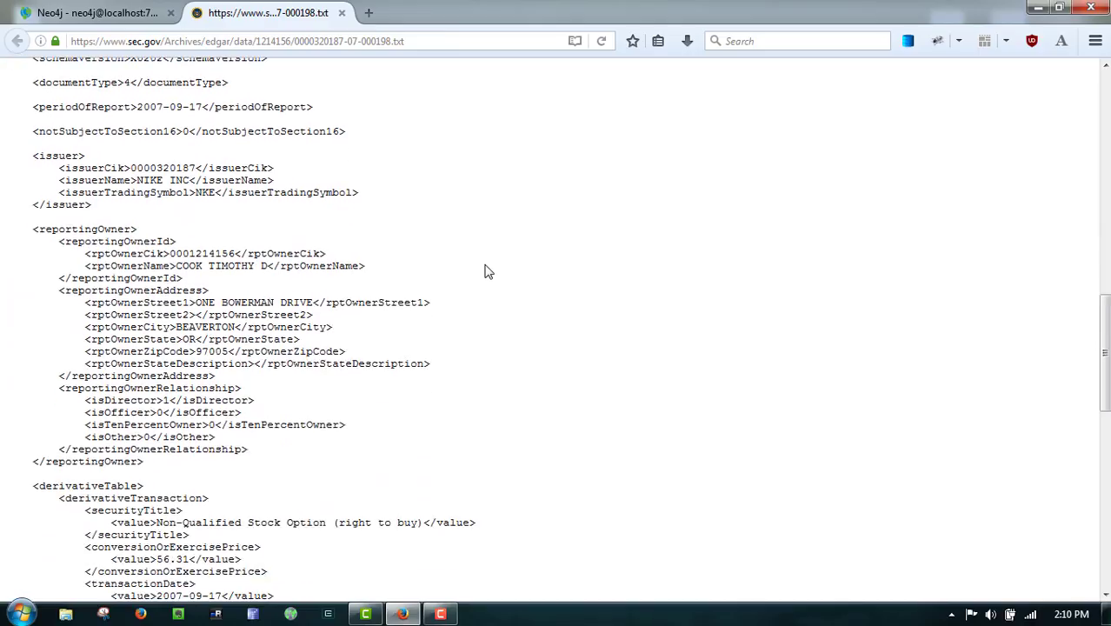
scroll(487, 272, "down", 10)
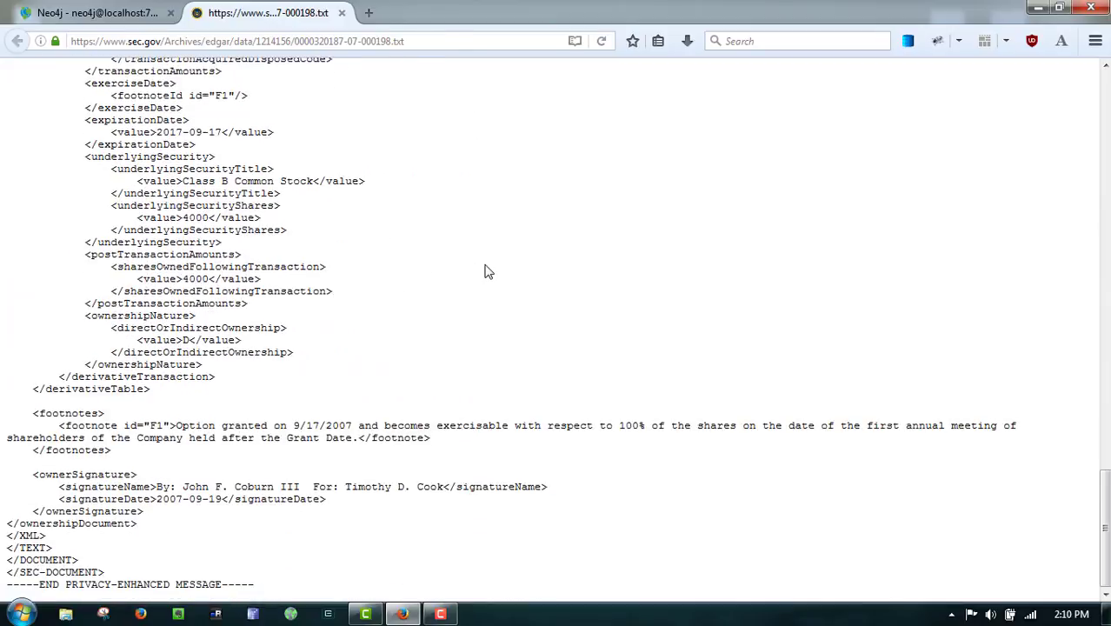
scroll(585, 334, "up", 20)
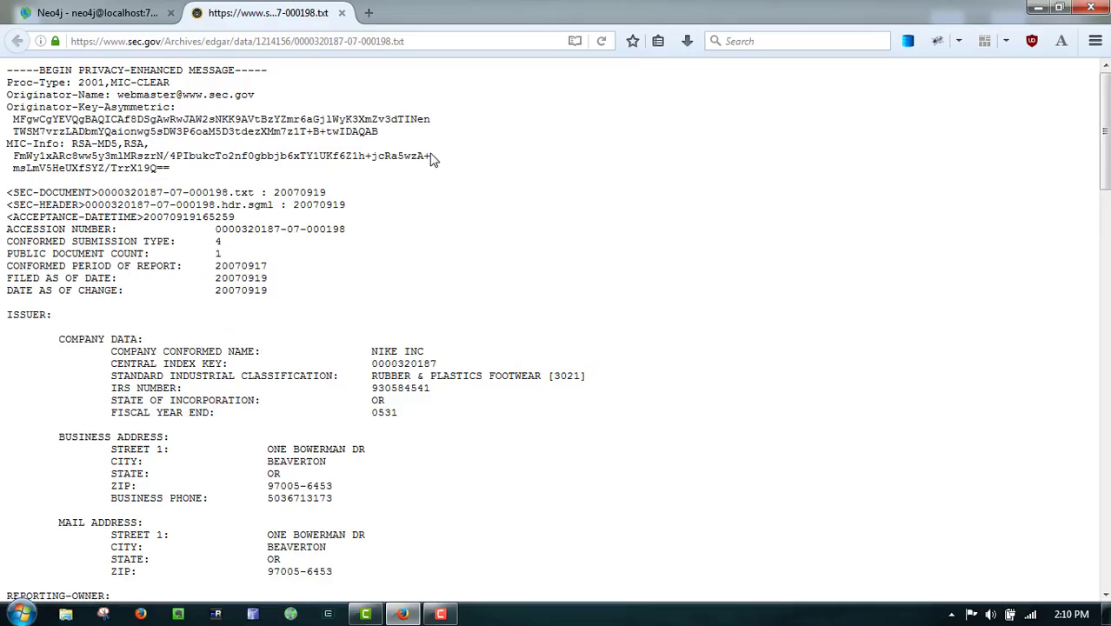
middle_click(277, 12)
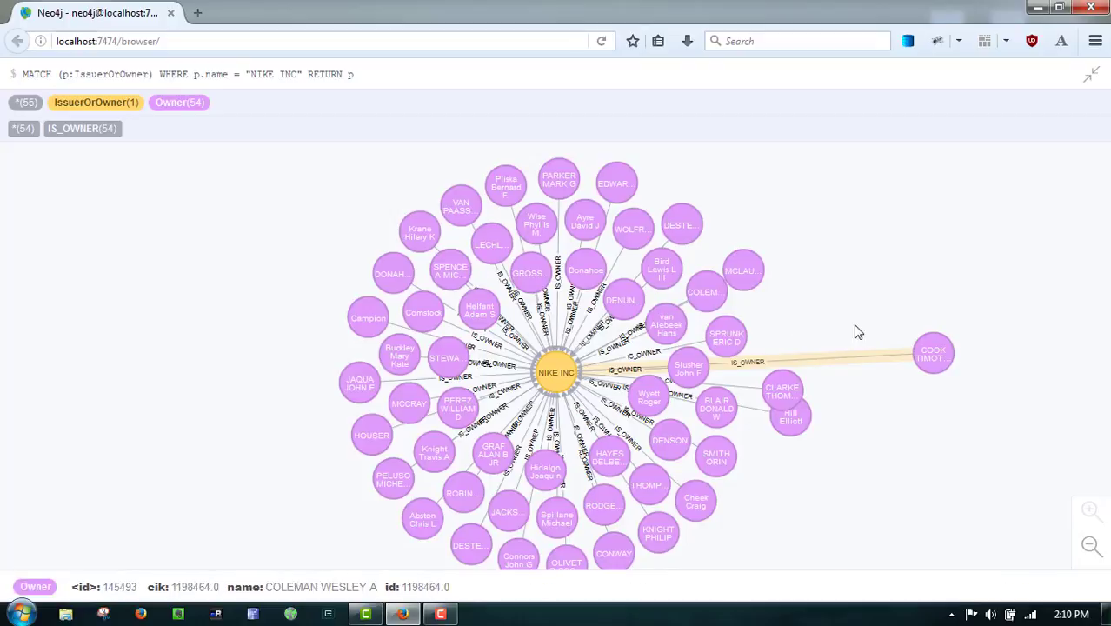
Move Tim Cook's node closer to the NIKE INC cluster and expand it to show connected companies in full screen
left_click_drag(930, 352, 789, 352)
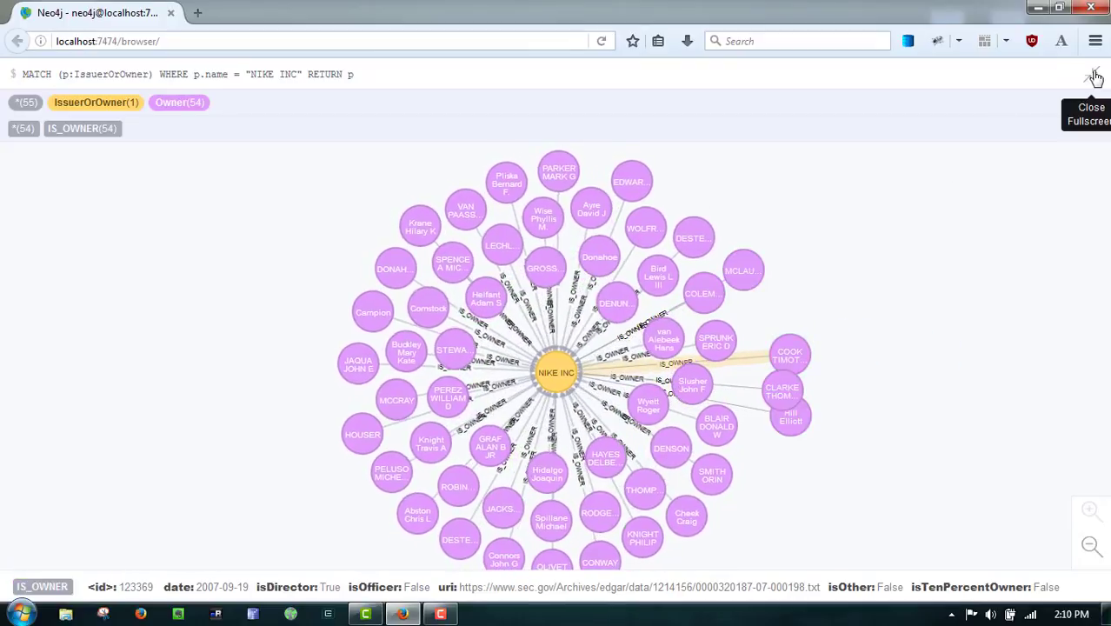
left_click(1095, 77)
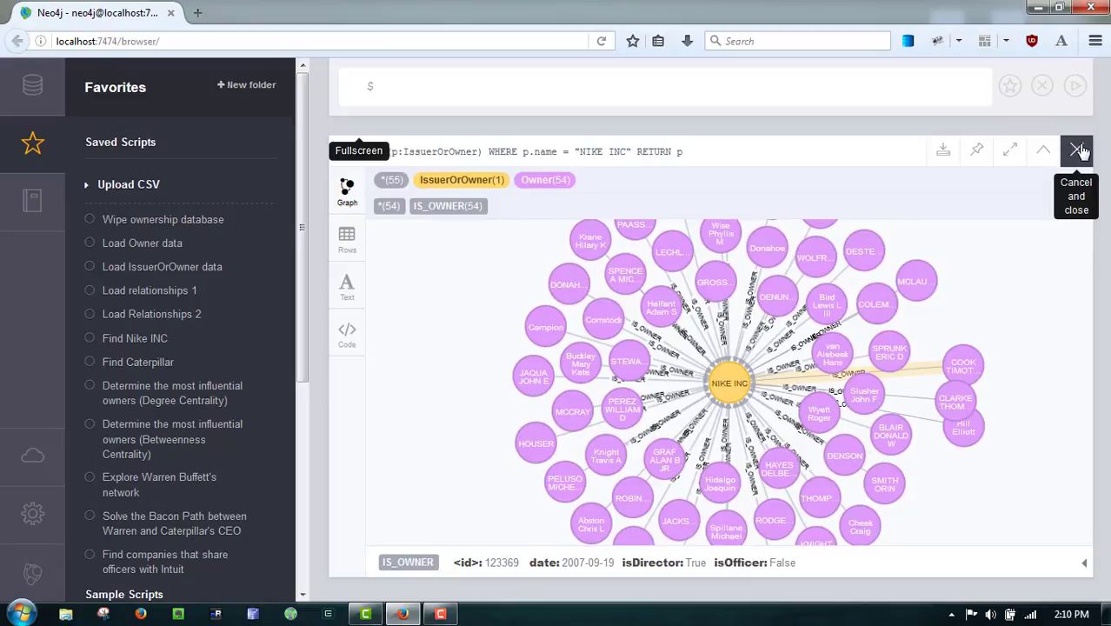
left_click(1009, 150)
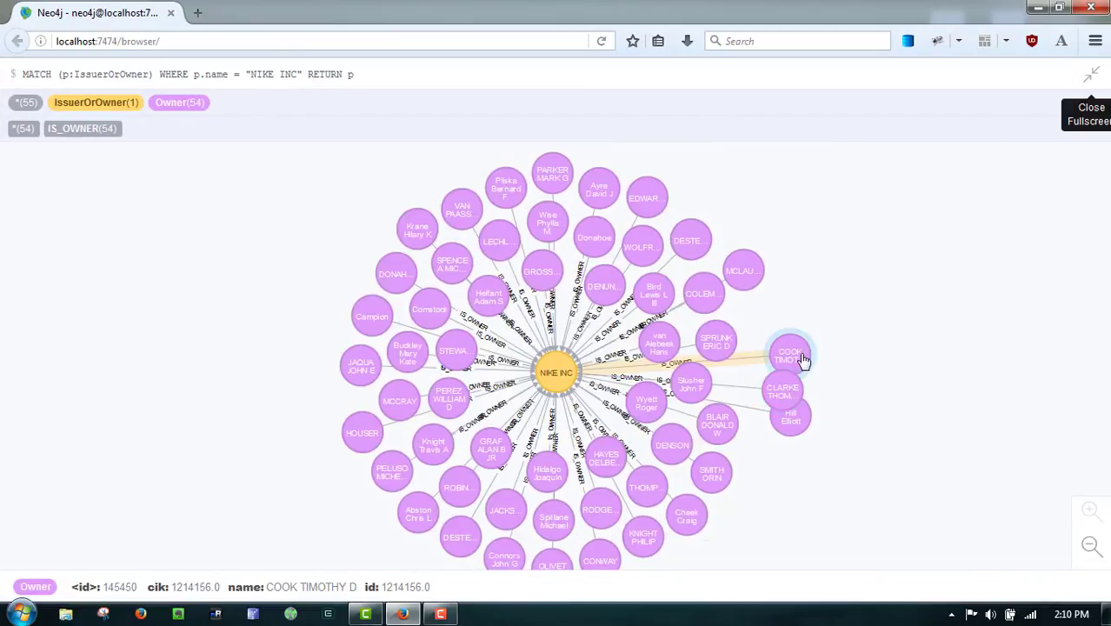
left_click_drag(804, 359, 823, 314)
double_click(823, 313)
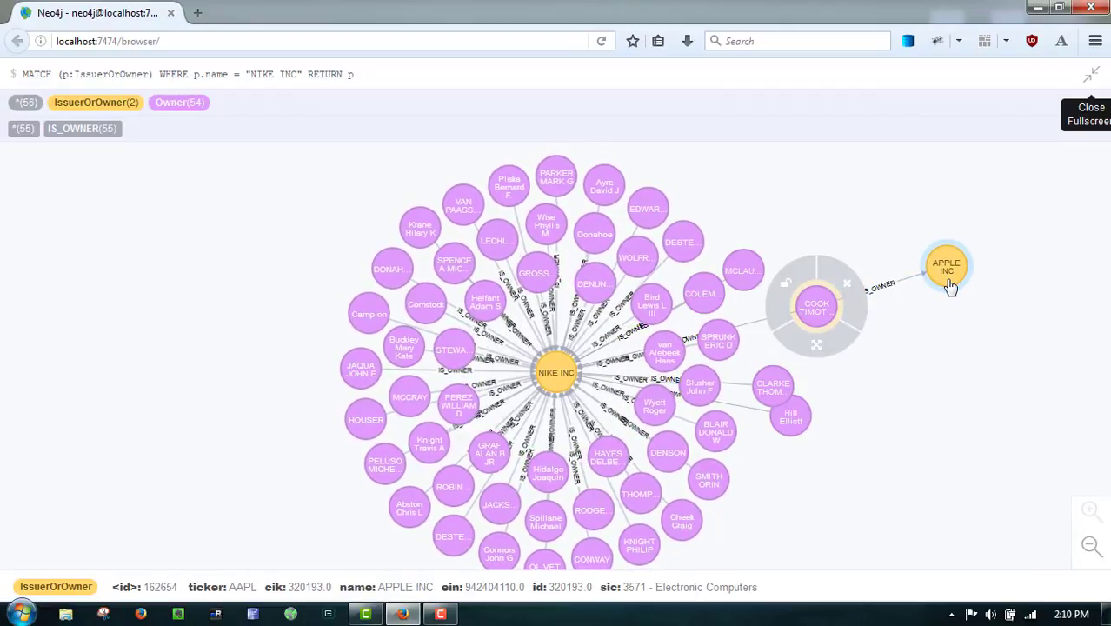
Inspect Tim Cook's IS_OWNER relationship to APPLE INC and expand the owners connected to the APPLE INC node
left_click(899, 290)
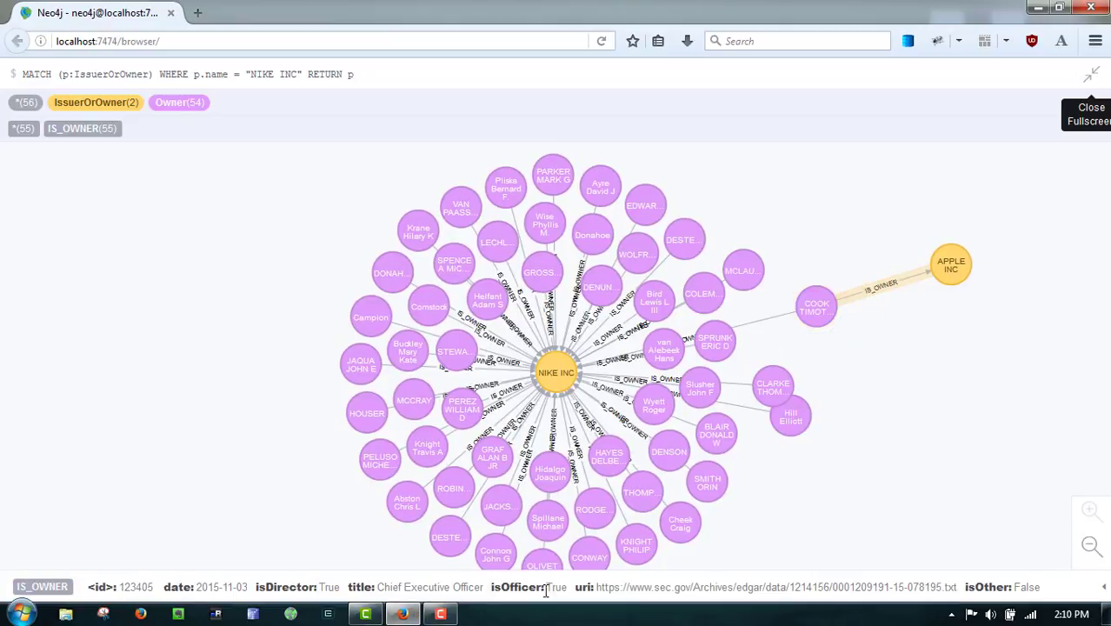
left_click(953, 271)
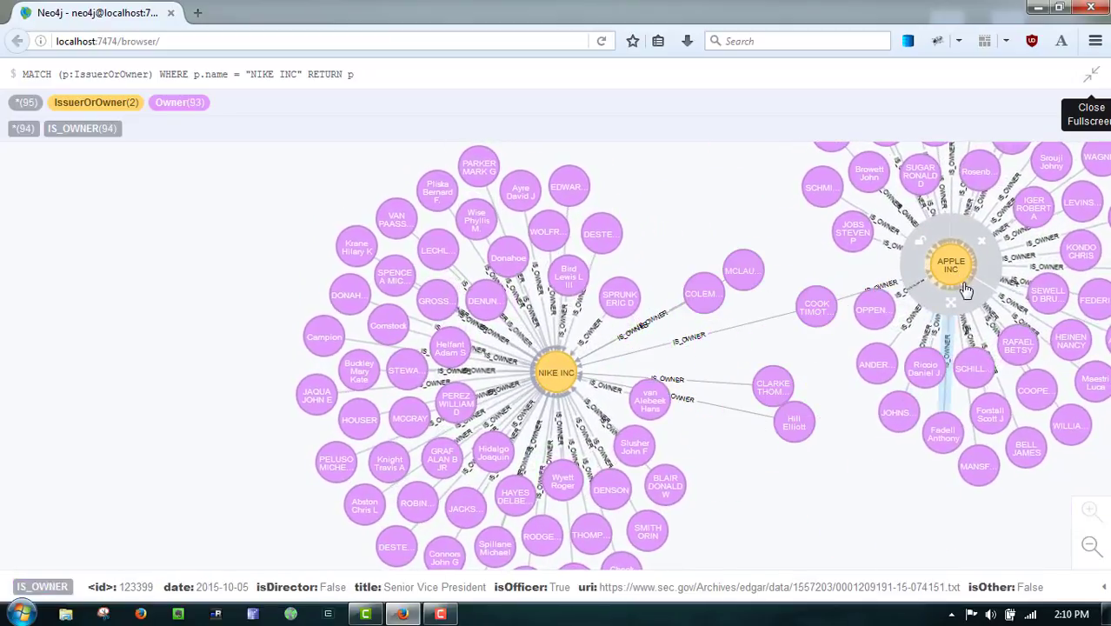
left_click(980, 417)
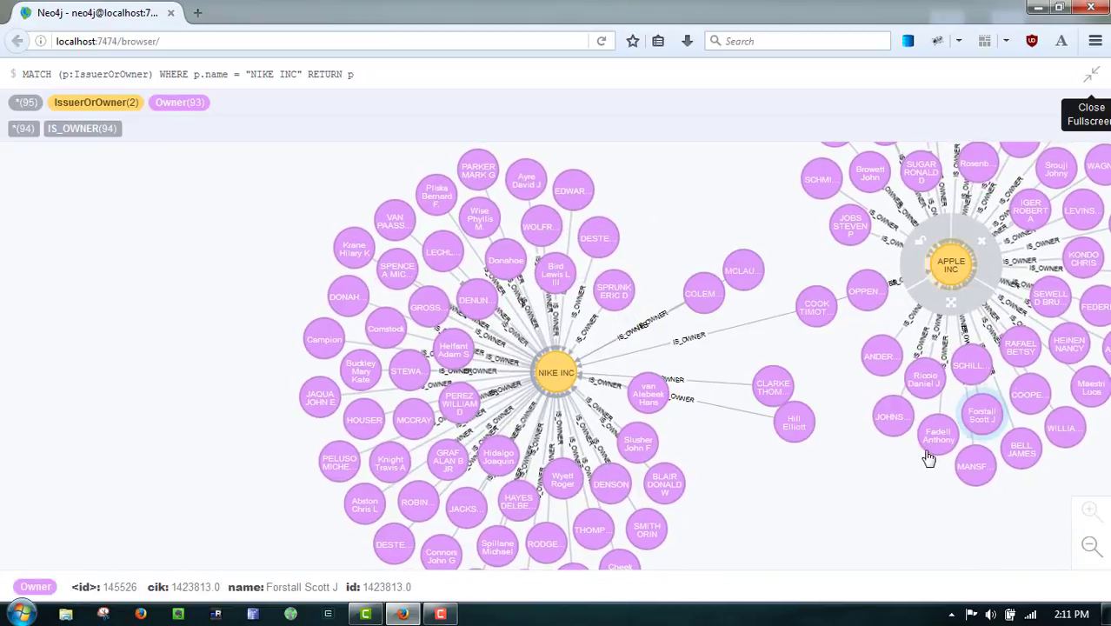
left_click(882, 419)
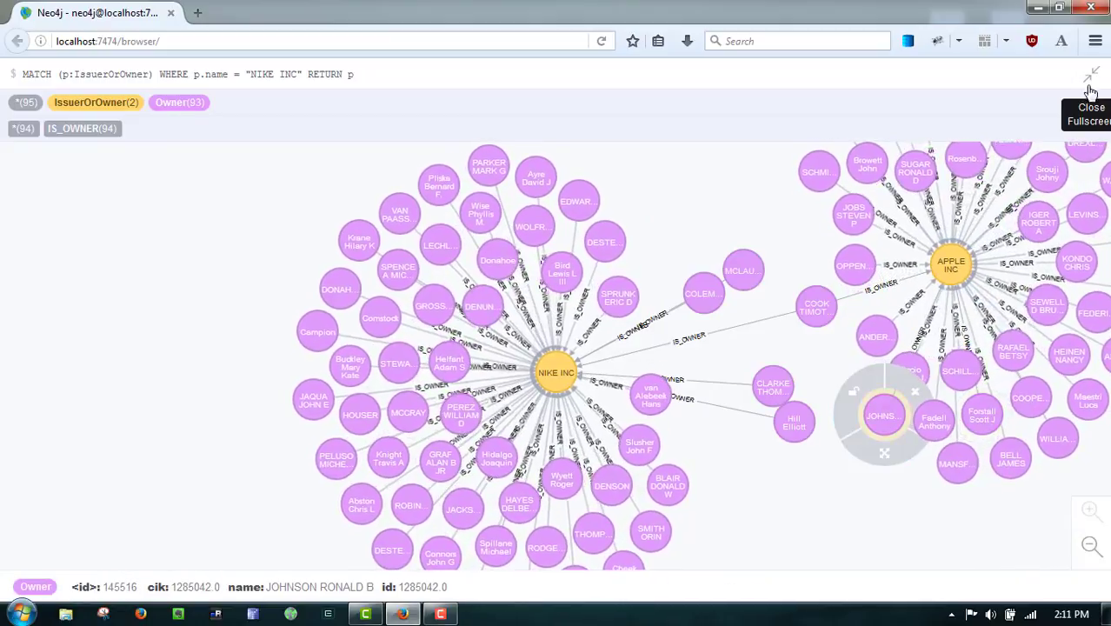
Close the Nike query result and run the saved Find Caterpillar script
left_click(1095, 78)
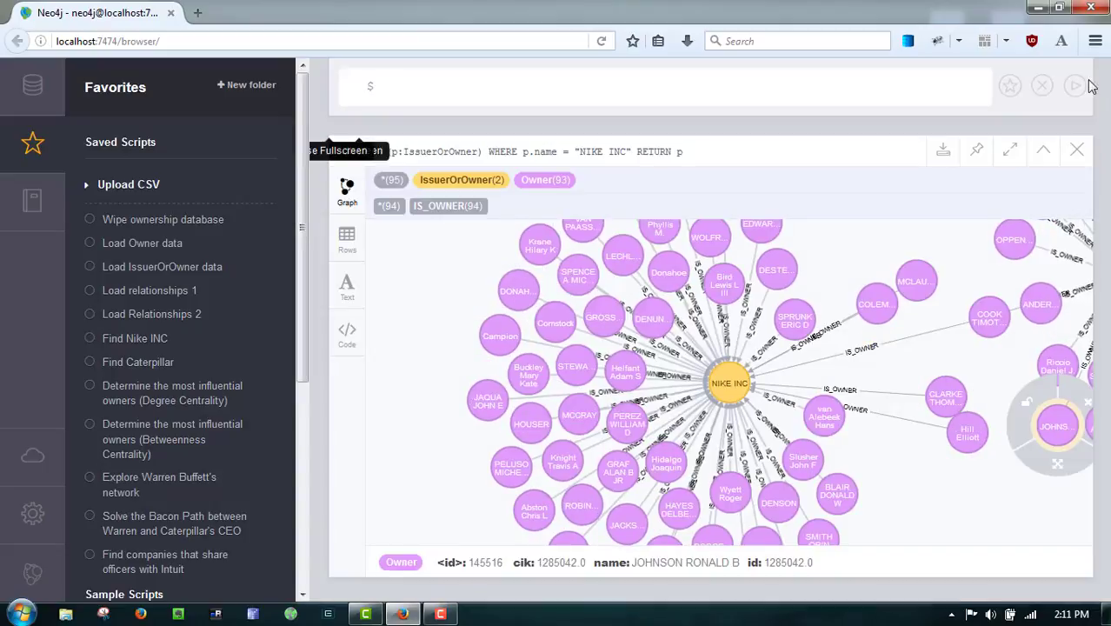
left_click(1078, 151)
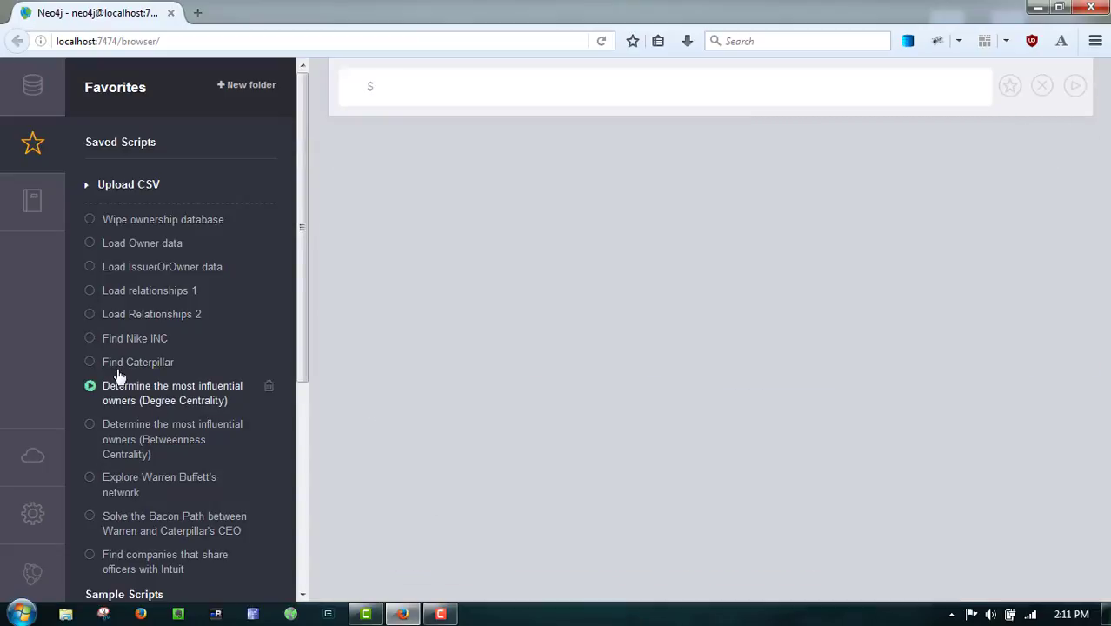
left_click(91, 361)
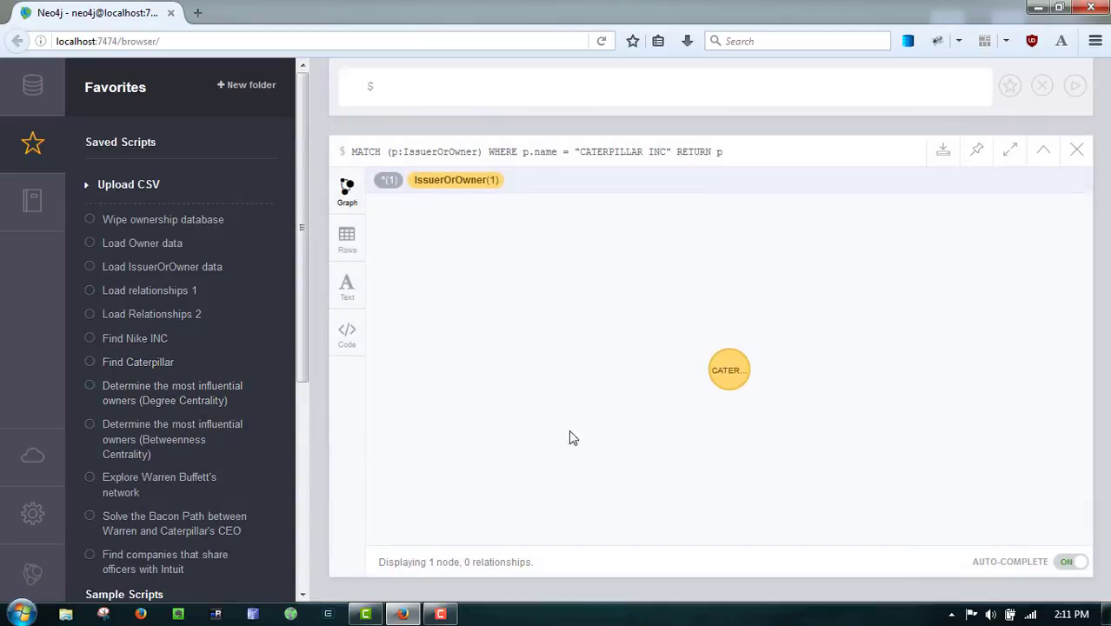
Expand the CATERPILLAR INC node's owners in full screen and pull the CEO & Chairman's node well clear of the cluster
double_click(729, 376)
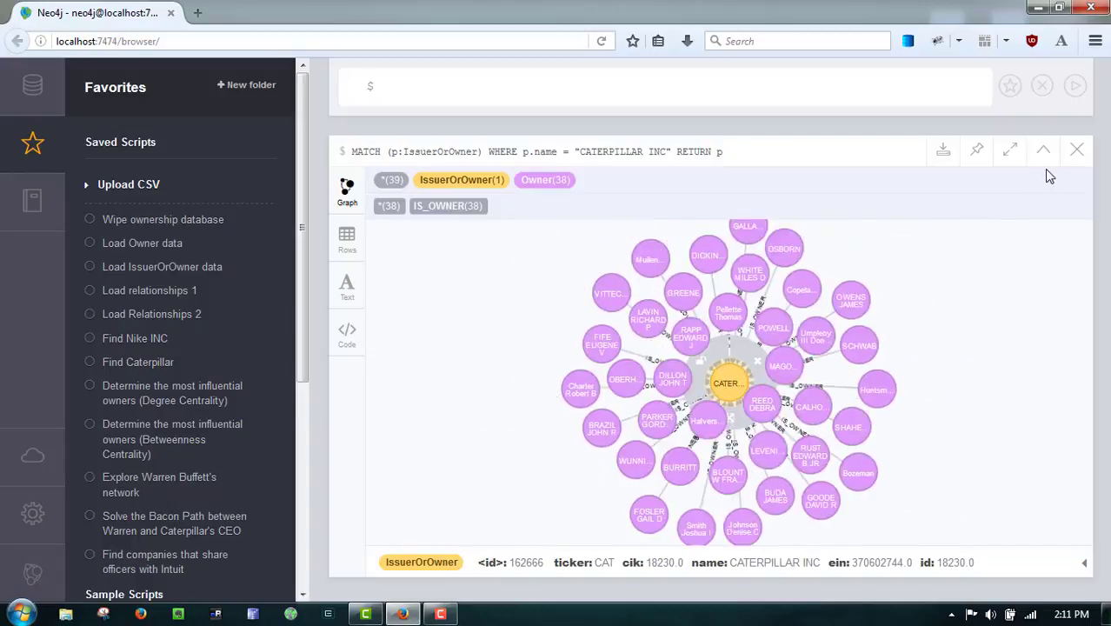
left_click(1011, 155)
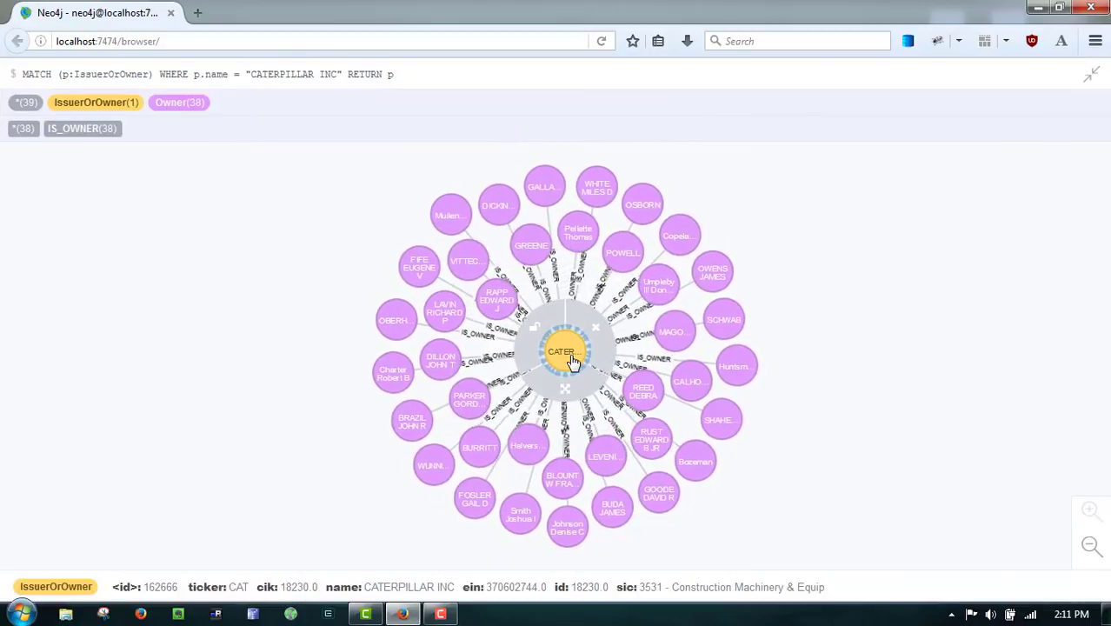
mouse_move(407, 331)
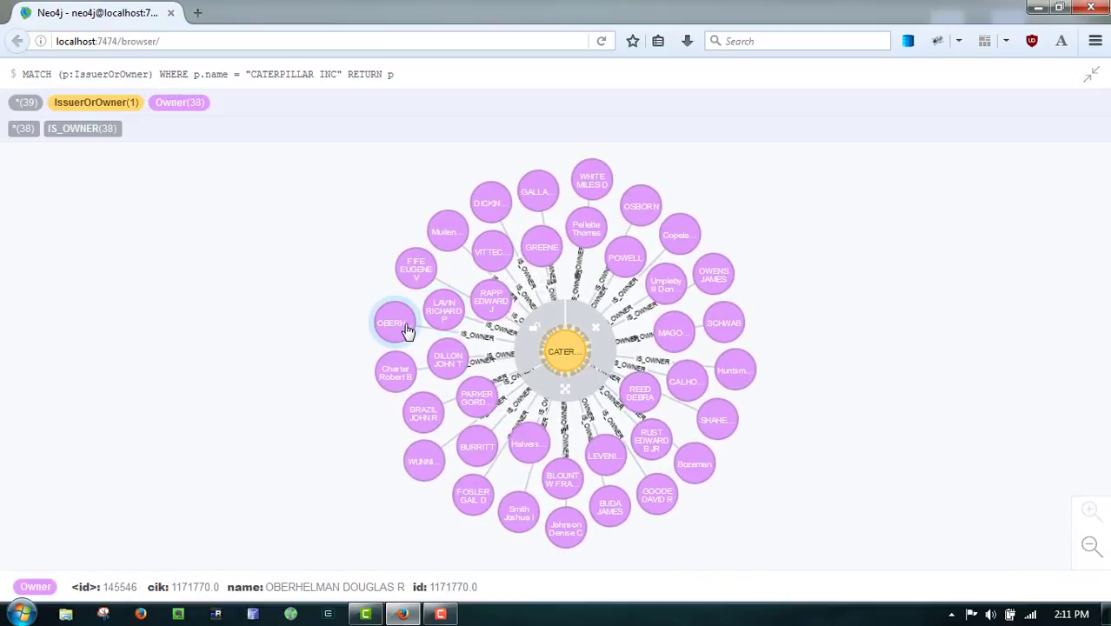
left_click_drag(407, 330, 217, 354)
mouse_move(279, 350)
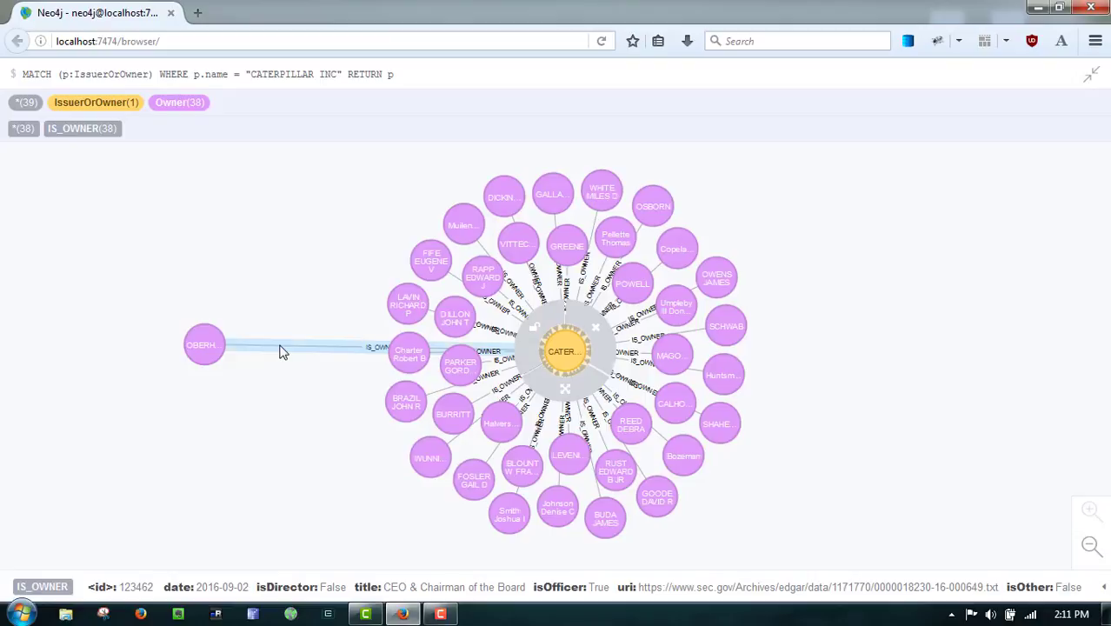
Expand the CEO & Chairman's node and place LILLY ELI & CO and AMEREN CORP between it and the CATERPILLAR INC cluster
double_click(201, 346)
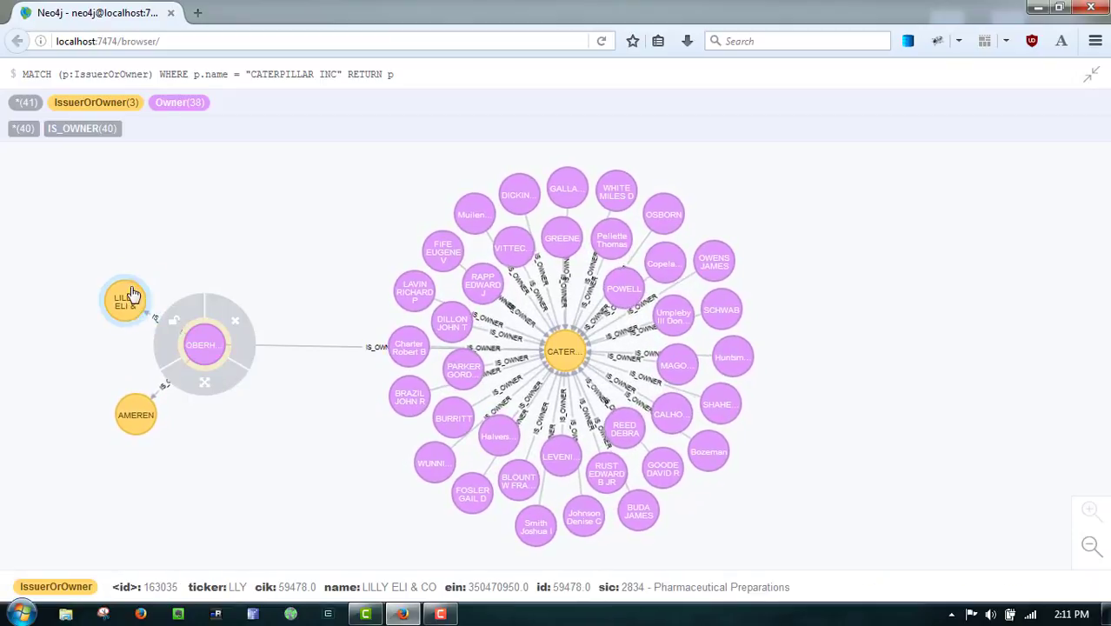
left_click_drag(131, 295, 352, 275)
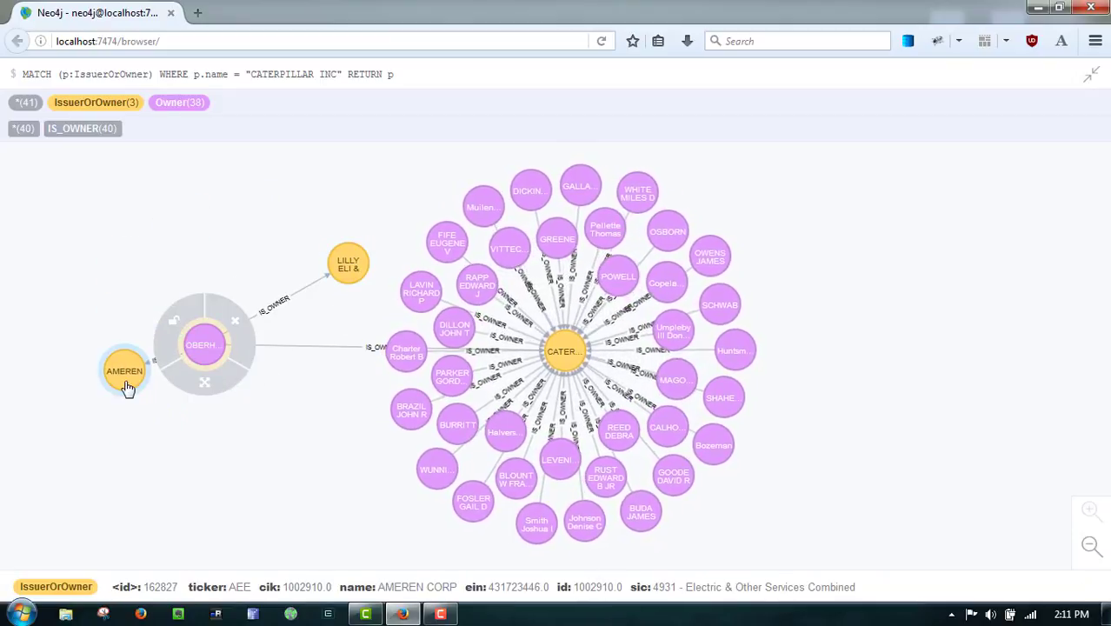
left_click_drag(126, 389, 340, 417)
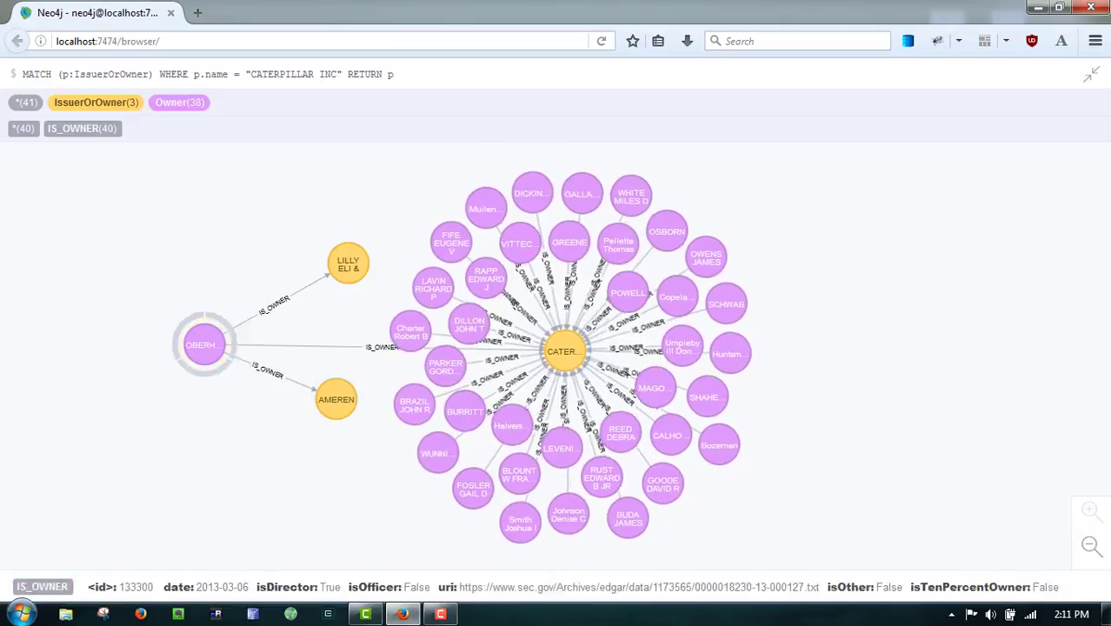
Close the Caterpillar query result and run the saved Determine the most influential owners (Degree Centrality) script
left_click(1091, 75)
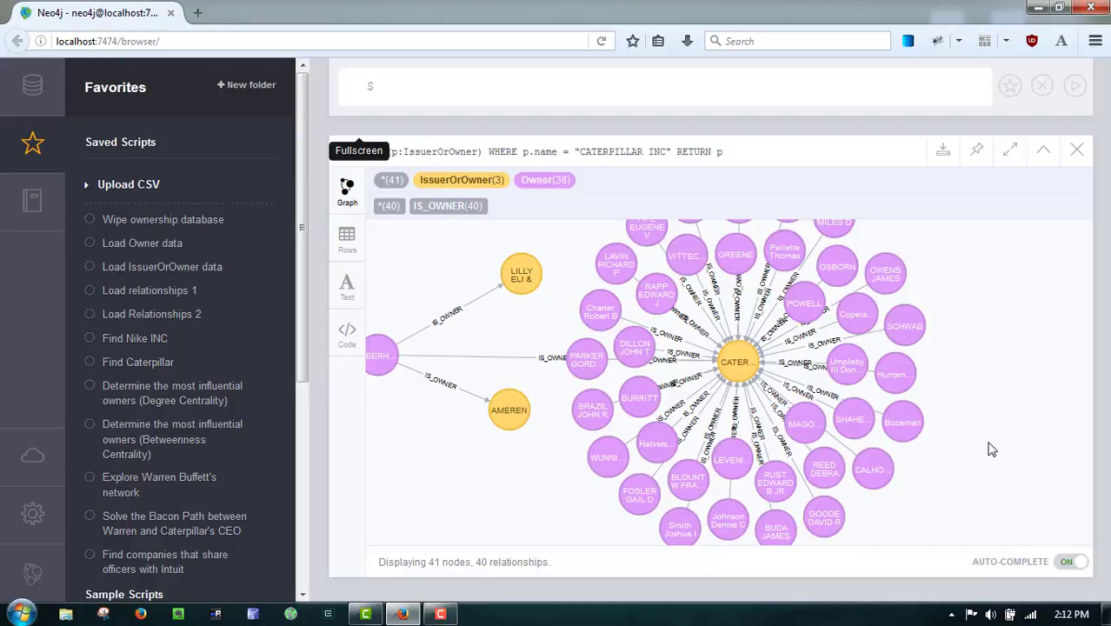
left_click(1077, 153)
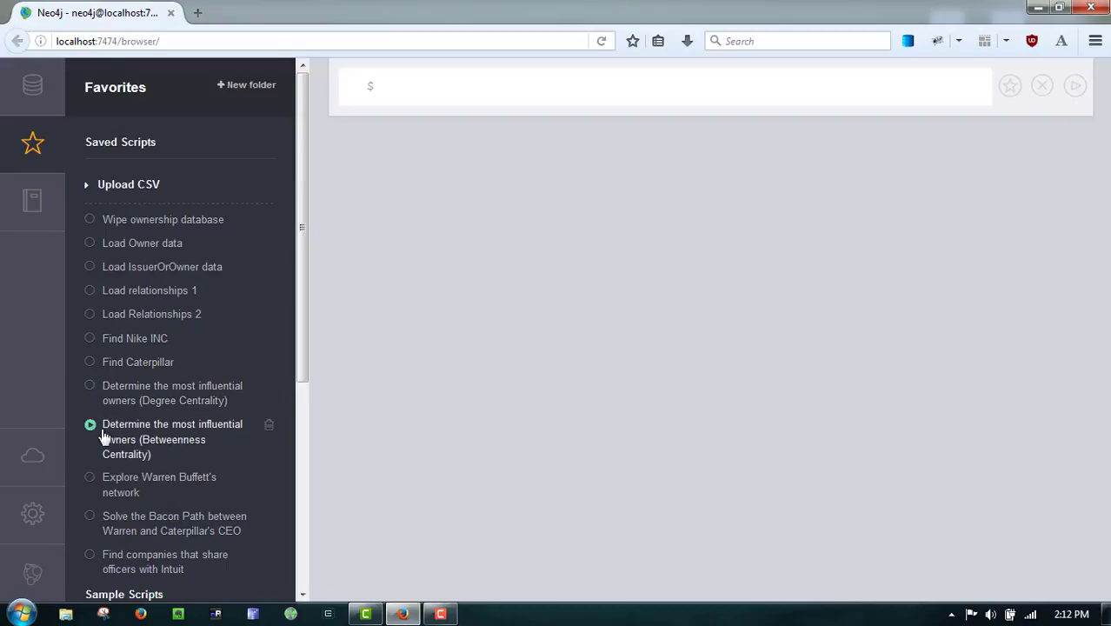
left_click(90, 387)
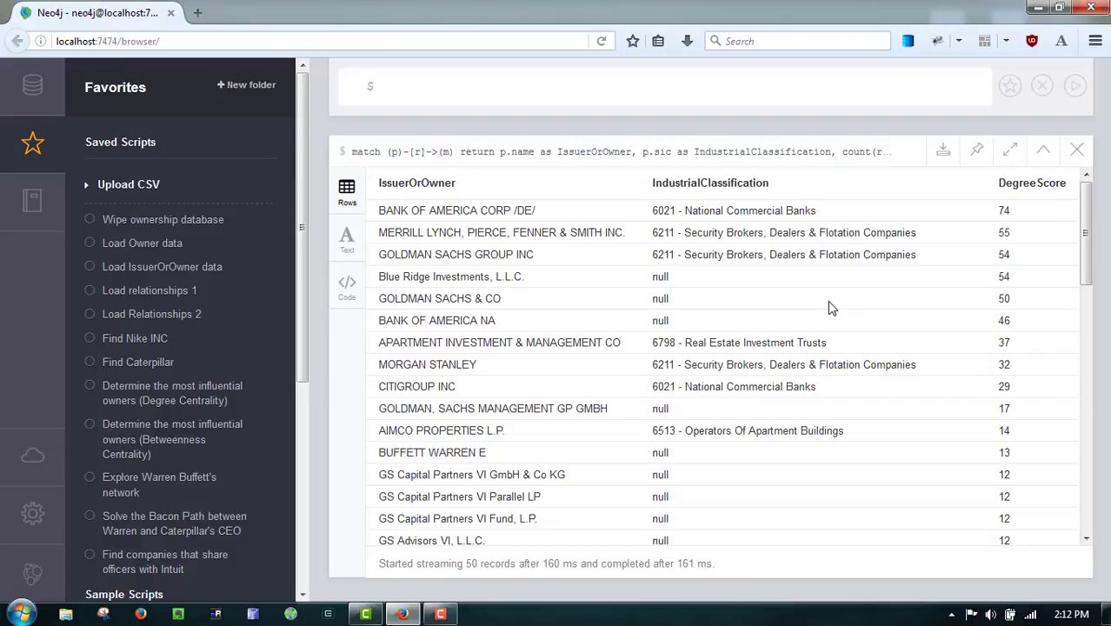
Examine the BANK OF AMERICA NA row and its industrial classification in the degree centrality results
scroll(829, 307, "down", 1)
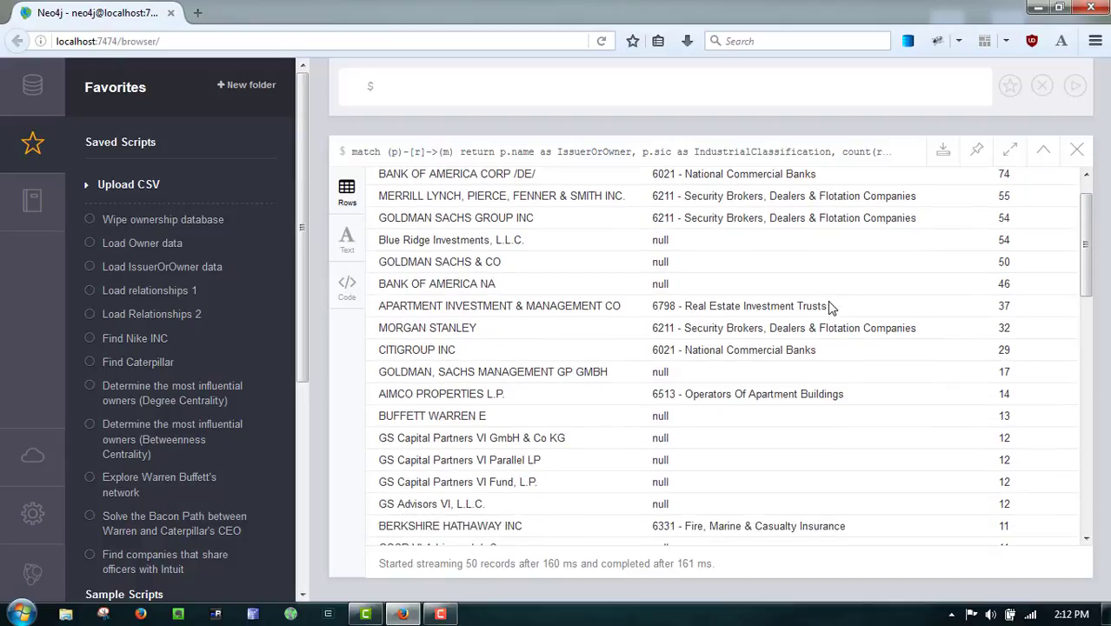
left_click_drag(468, 286, 597, 286)
left_click(672, 283)
left_click_drag(684, 286, 640, 287)
left_click(692, 286)
scroll(675, 290, "up", 1)
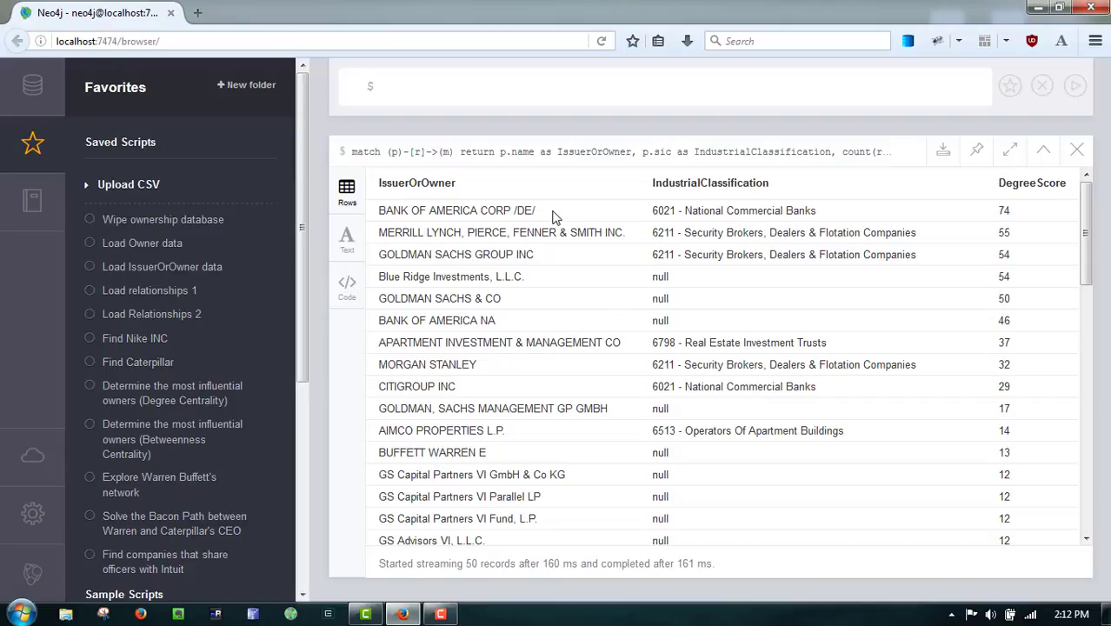
Compare the degree scores of BANK OF AMERICA CORP /DE/ and BANK OF AMERICA NA
double_click(1001, 210)
double_click(1004, 321)
double_click(1007, 210)
Look through the lower-ranked owners in the degree centrality results, including the JOHNSON & JOHNSON row
left_click_drag(1085, 237, 1051, 444)
left_click_drag(780, 415, 487, 418)
double_click(477, 418)
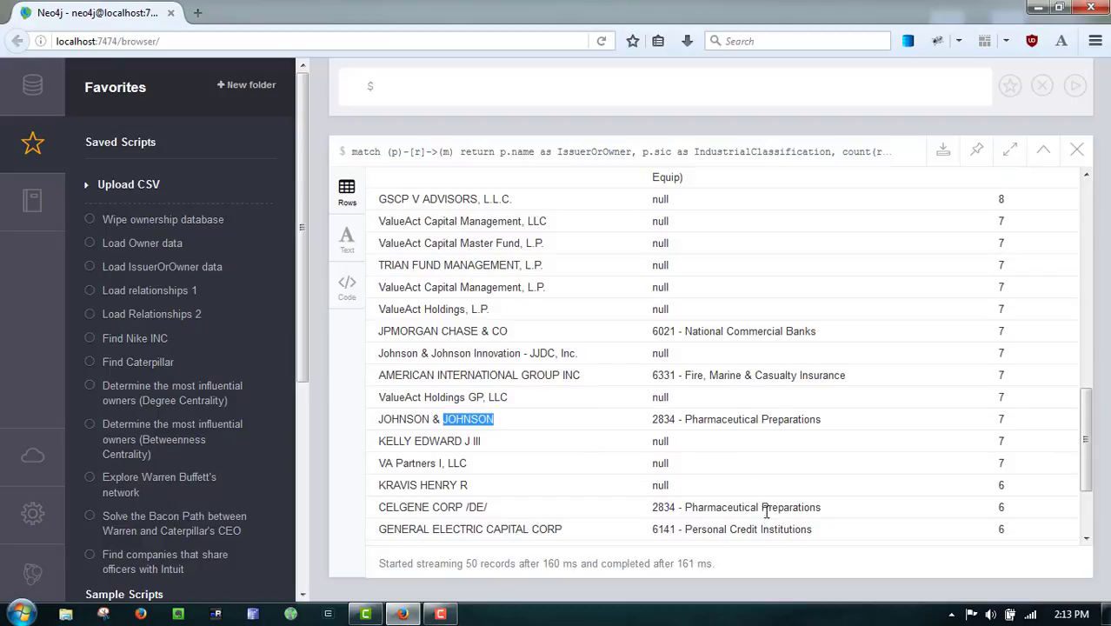
left_click(811, 526)
left_click_drag(1086, 431, 1087, 227)
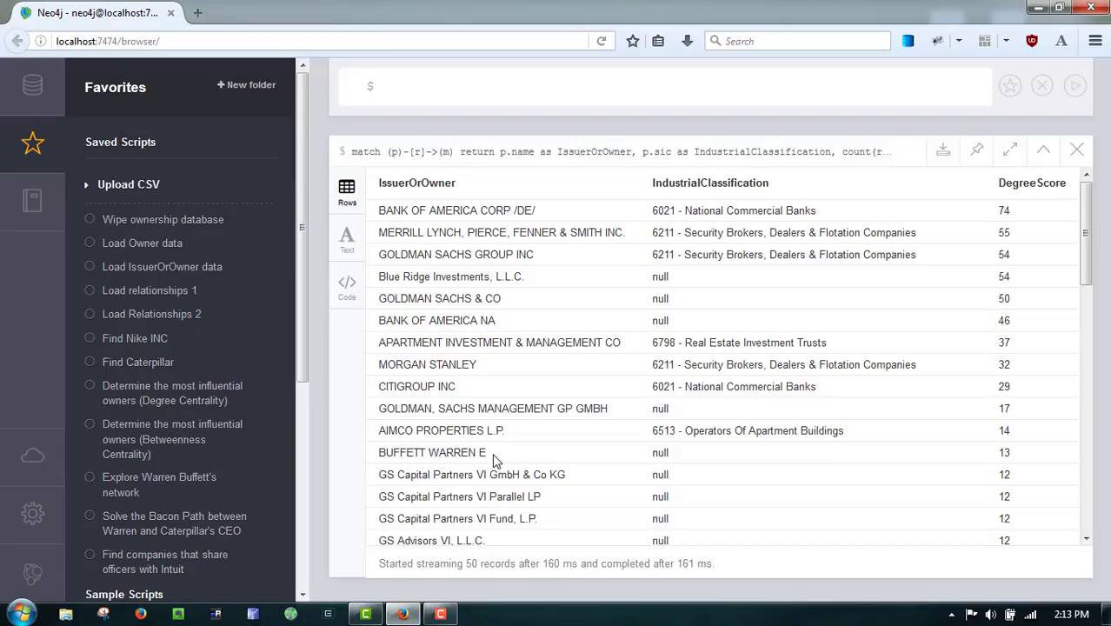
Examine the degree scores of Warren Buffett and BERKSHIRE HATHAWAY INC
left_click_drag(487, 454, 399, 453)
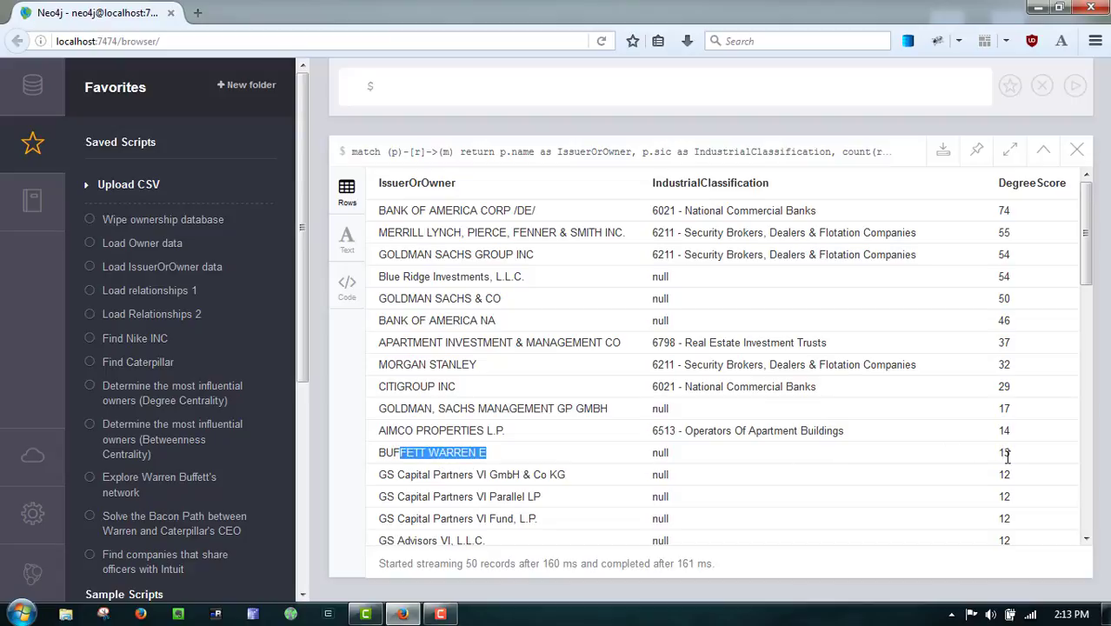
scroll(920, 436, "down", 1)
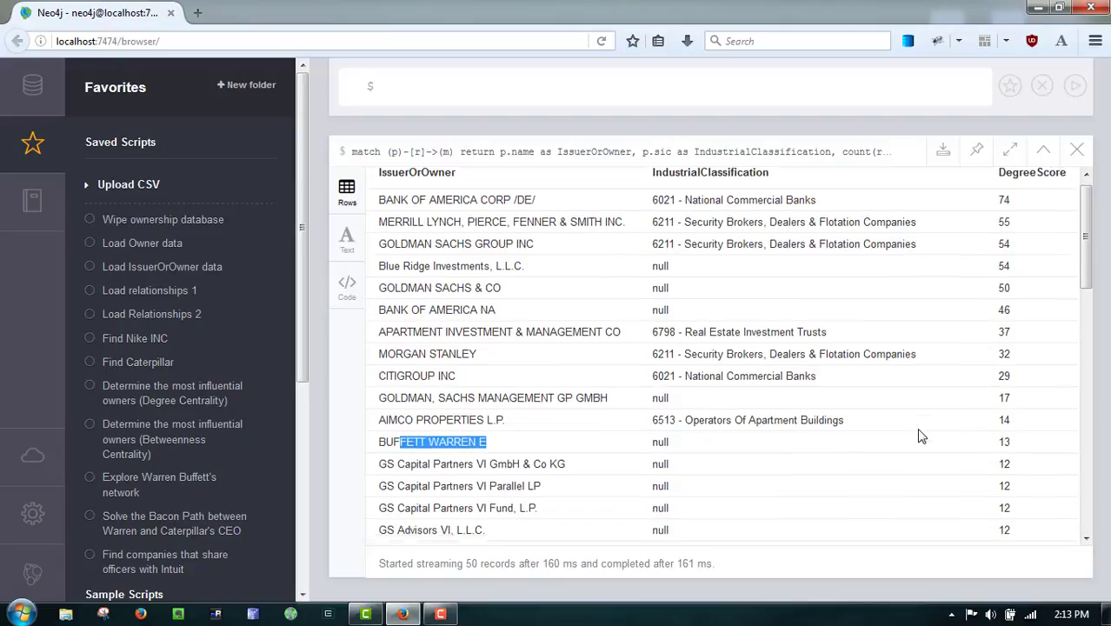
scroll(920, 437, "down", 1)
left_click(458, 491)
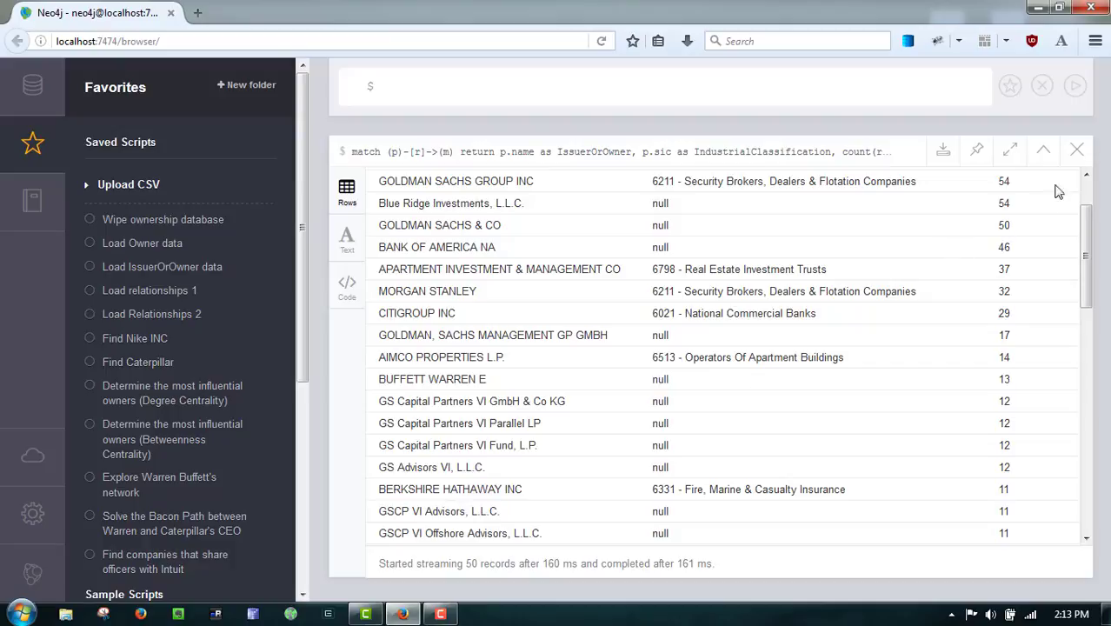
Close the degree centrality result, run the saved Explore Warren Buffett's network script and expand his node in full screen
left_click(1076, 150)
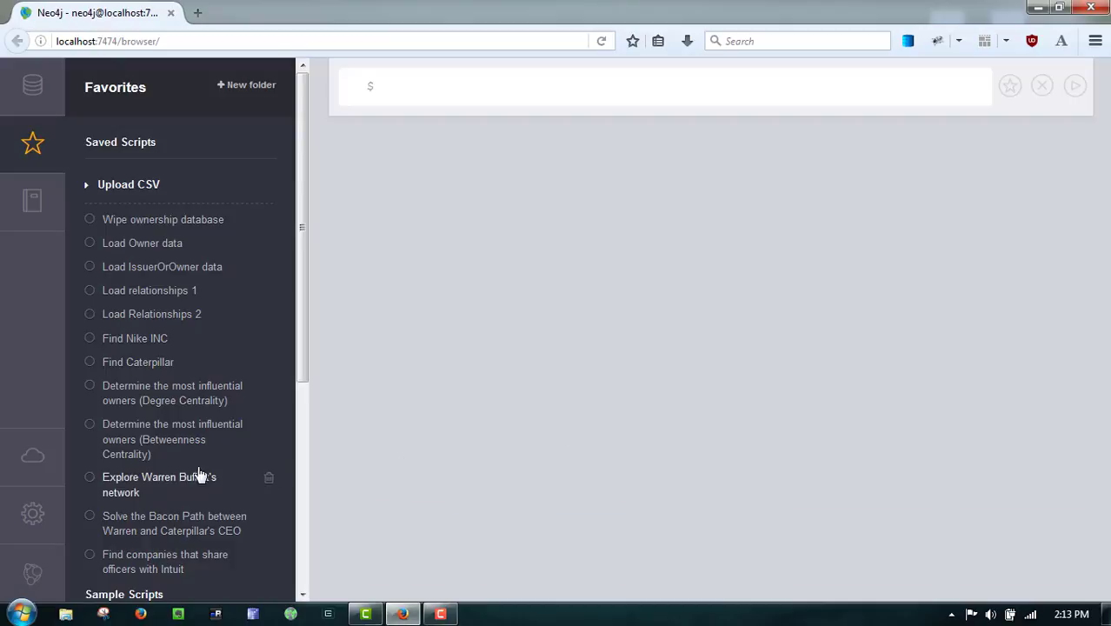
left_click(90, 480)
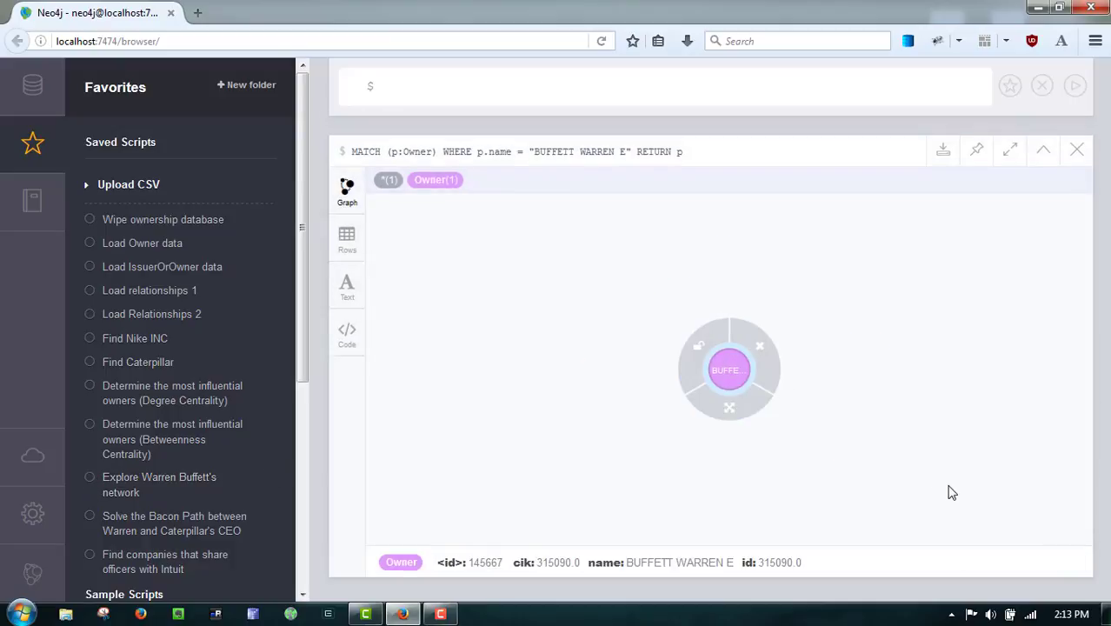
left_click(1010, 151)
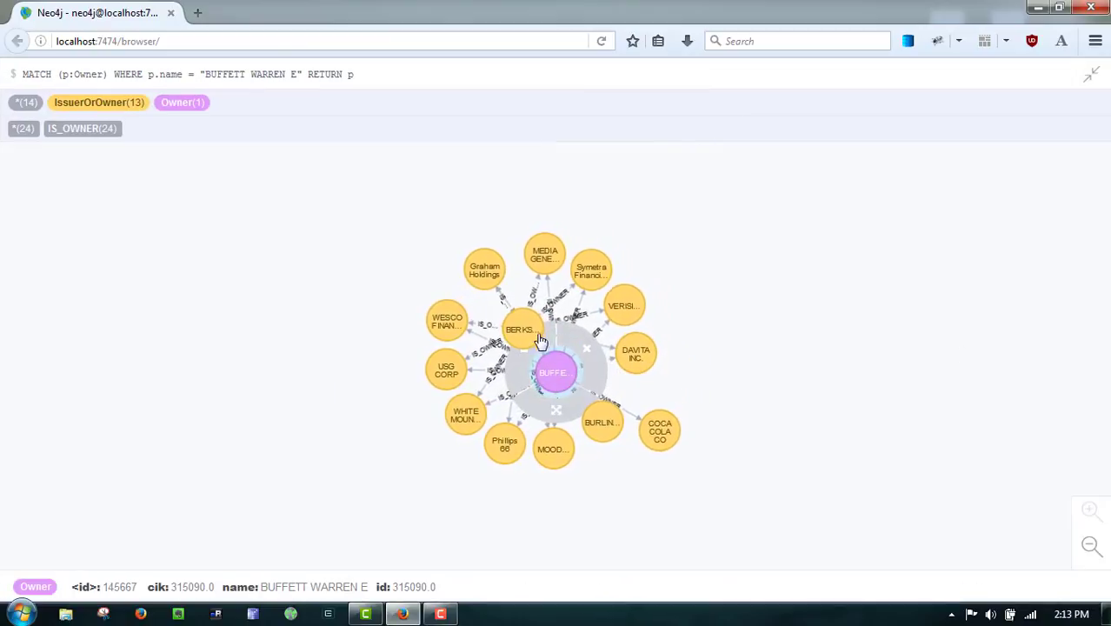
Pull the BERKSHIRE HATHAWAY INC and Warren Buffett nodes apart and spread their shared companies vertically between them
left_click_drag(520, 345, 952, 363)
left_click_drag(556, 372, 389, 372)
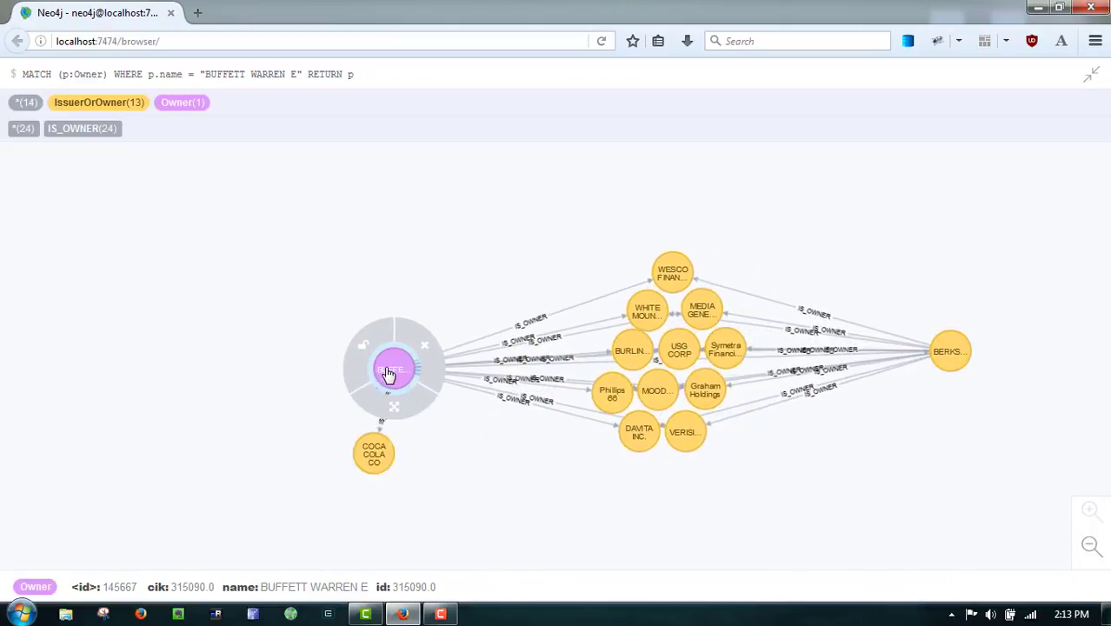
left_click_drag(665, 261, 647, 194)
left_click_drag(666, 425, 664, 466)
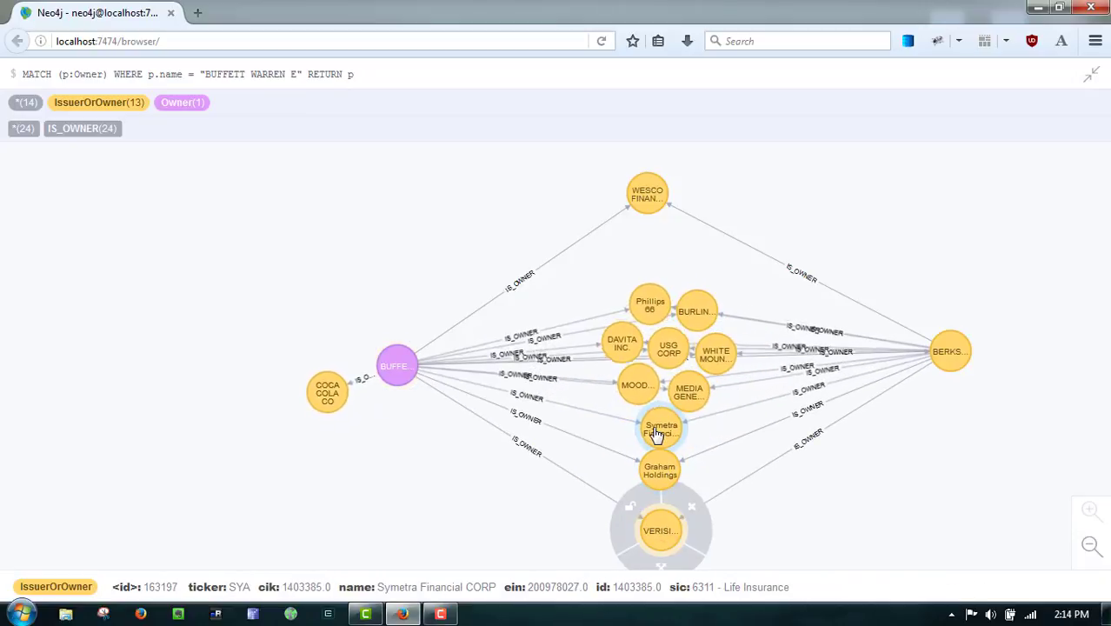
left_click_drag(643, 383, 662, 243)
left_click_drag(634, 309, 662, 270)
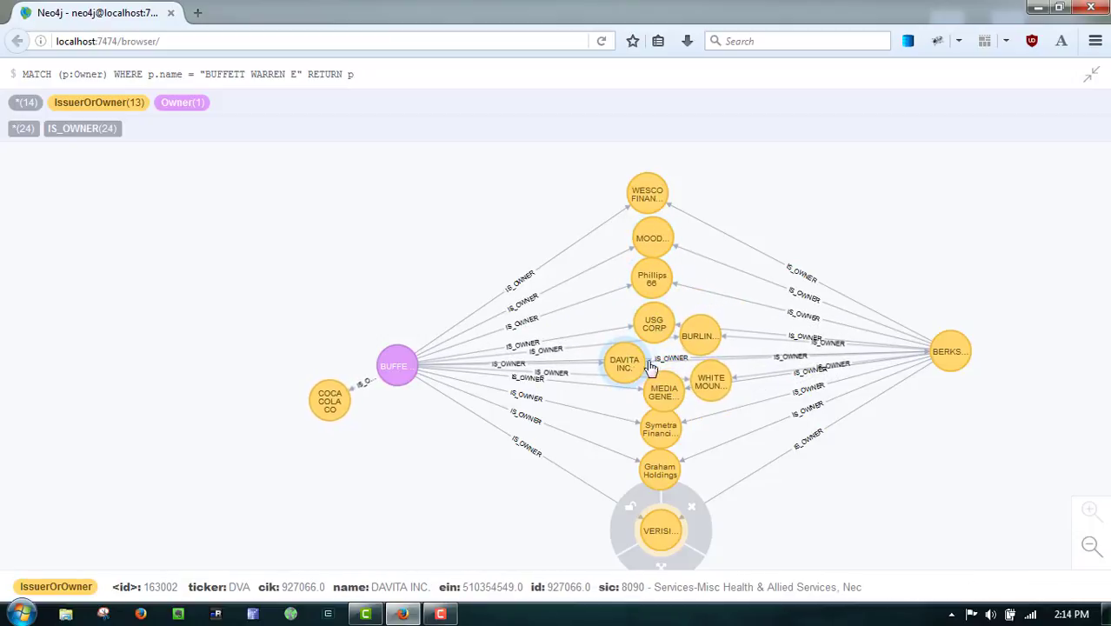
left_click_drag(650, 367, 656, 166)
left_click_drag(710, 361, 756, 522)
Inspect the IS_OWNER relationships linking Warren Buffett to VERISIGN, Burlington, Graham Holdings, Media General, DAVITA and the neighbouring companies
mouse_move(959, 349)
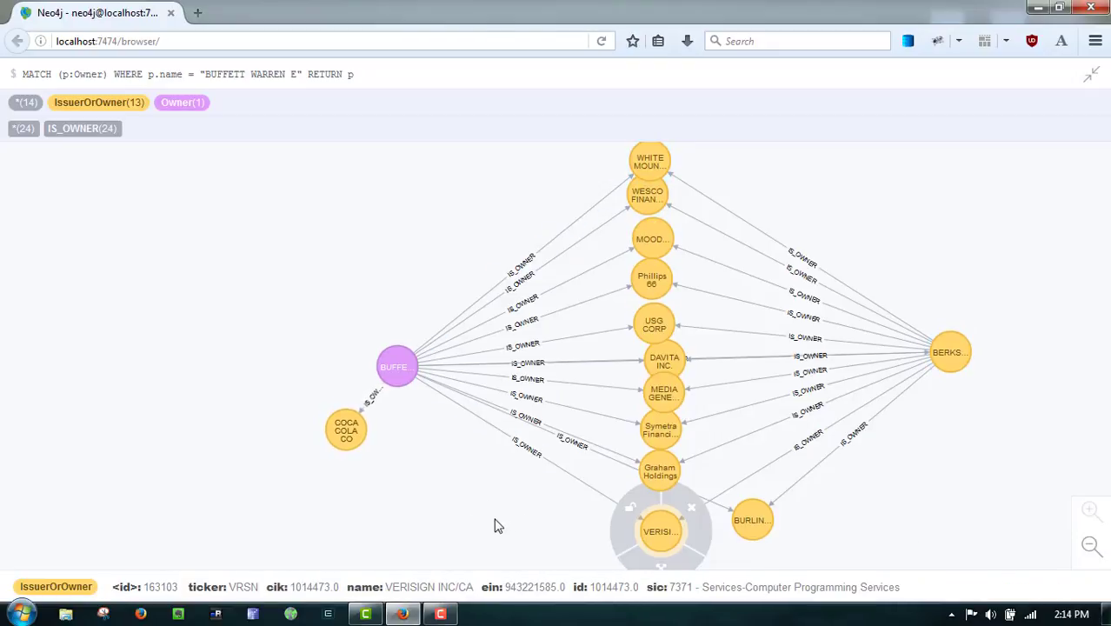
mouse_move(527, 454)
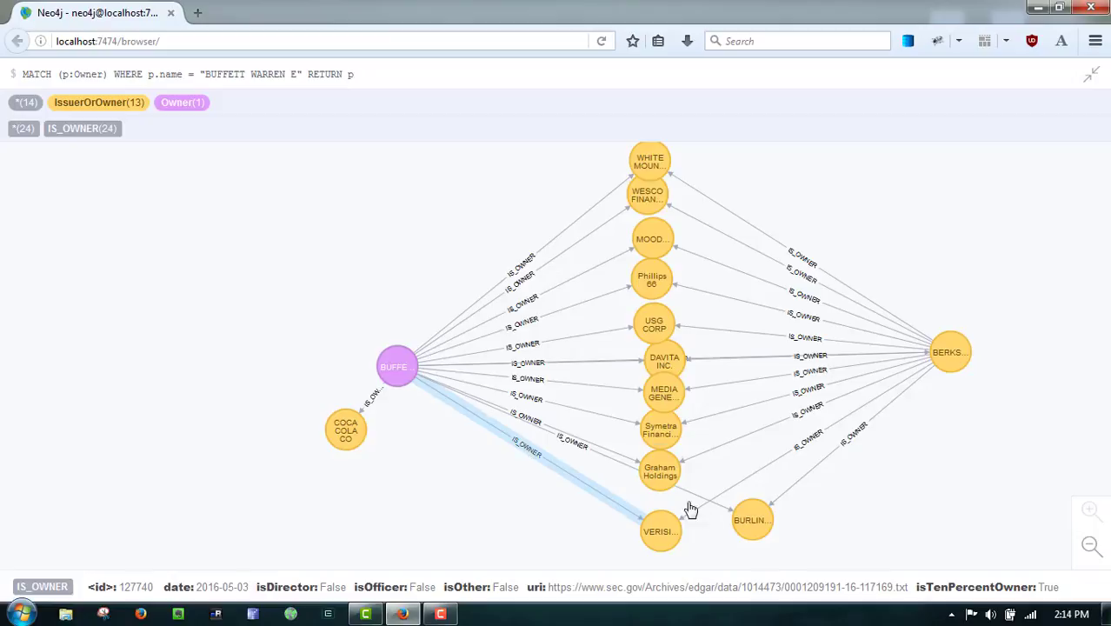
left_click(663, 537)
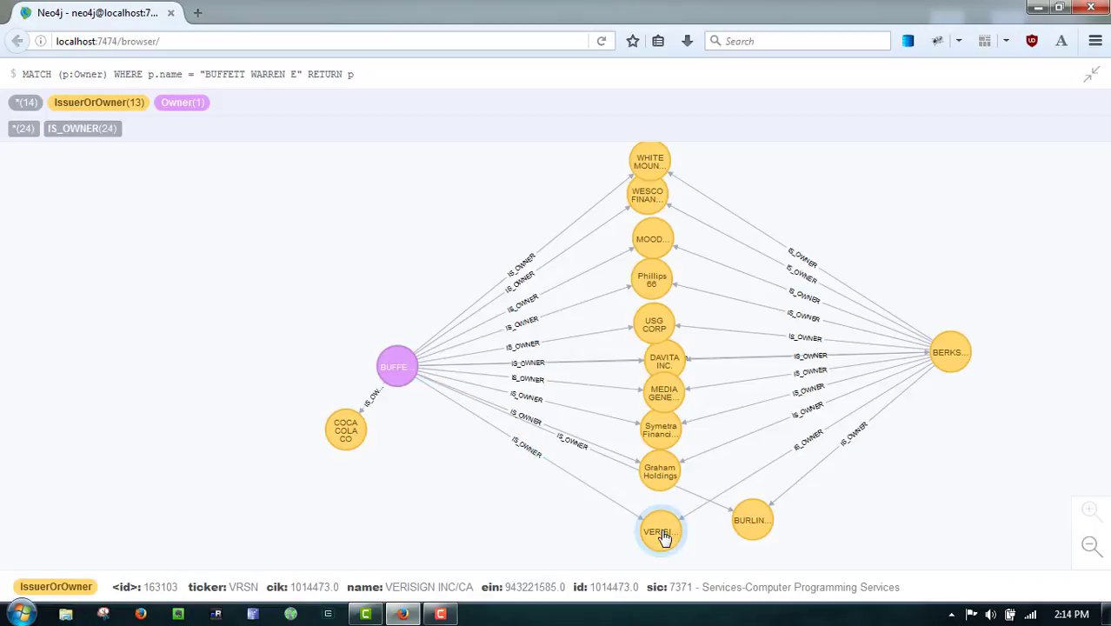
left_click(549, 442)
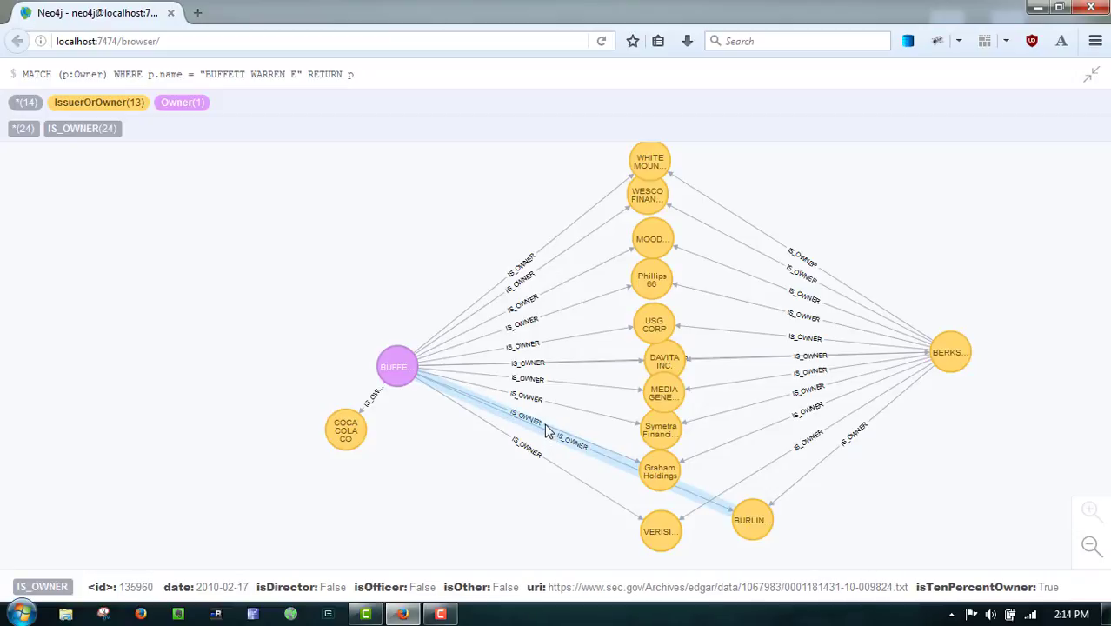
left_click(546, 415)
left_click(541, 376)
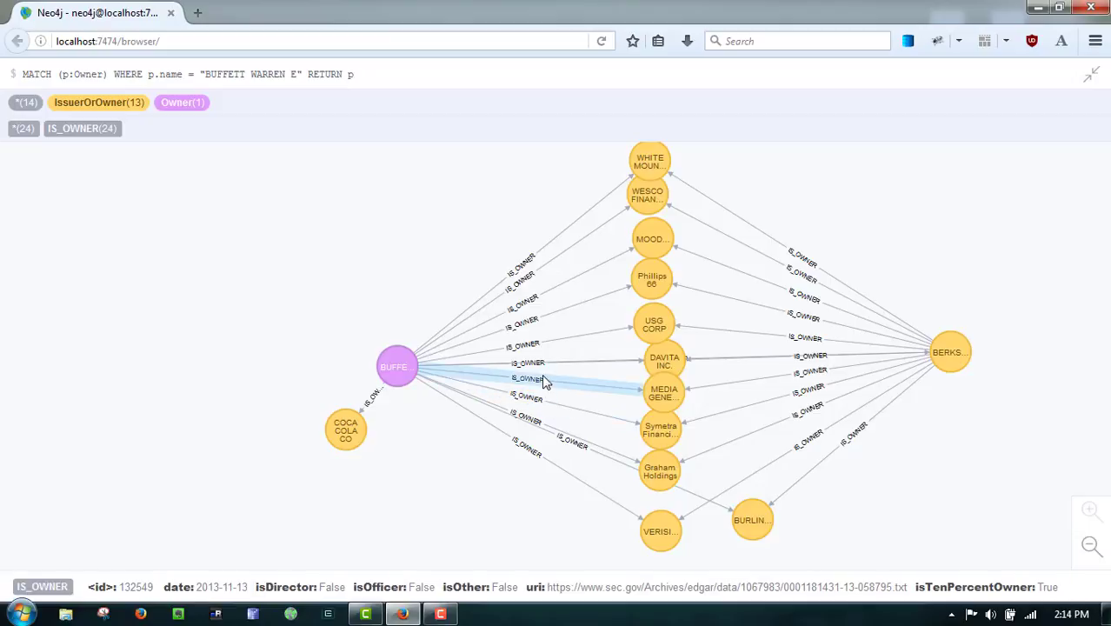
left_click(543, 362)
left_click(544, 363)
left_click(541, 344)
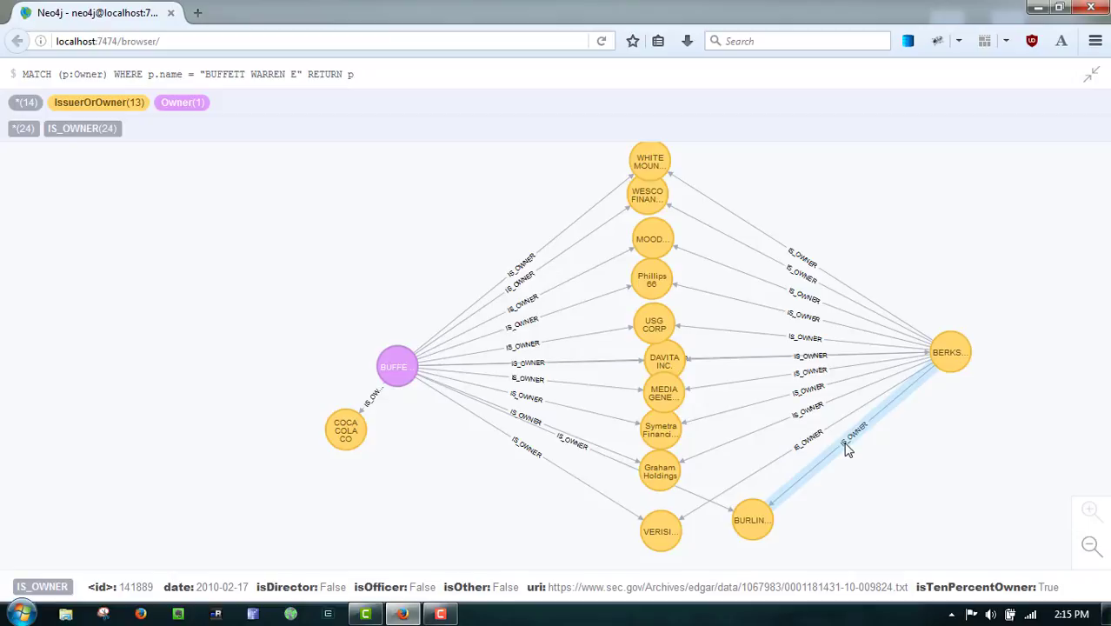
Place the Burlington node in the column between Graham Holdings and VERISIGN, and move COCA COLA CO farther from Warren Buffett's node
left_click_drag(764, 523, 668, 513)
left_click(665, 469)
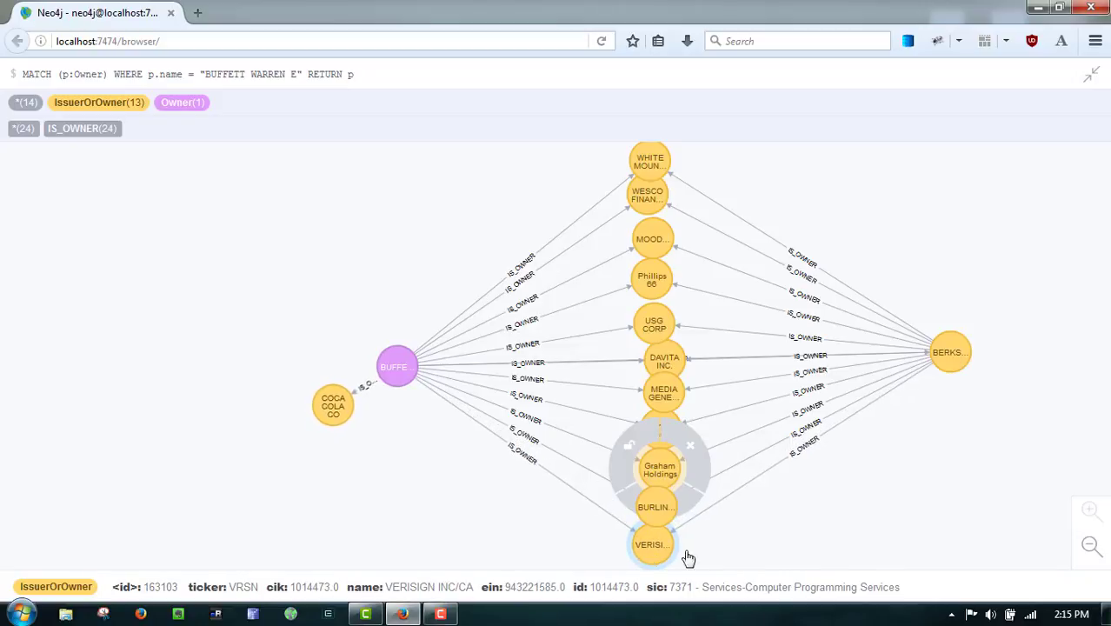
left_click(891, 526)
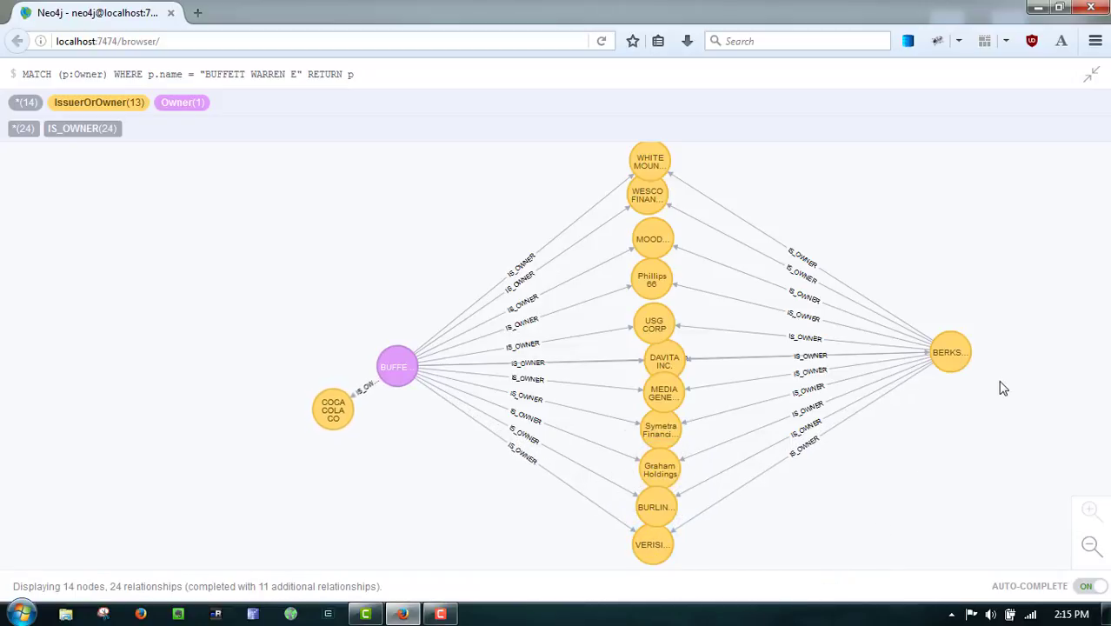
left_click(836, 366)
left_click_drag(332, 415, 206, 376)
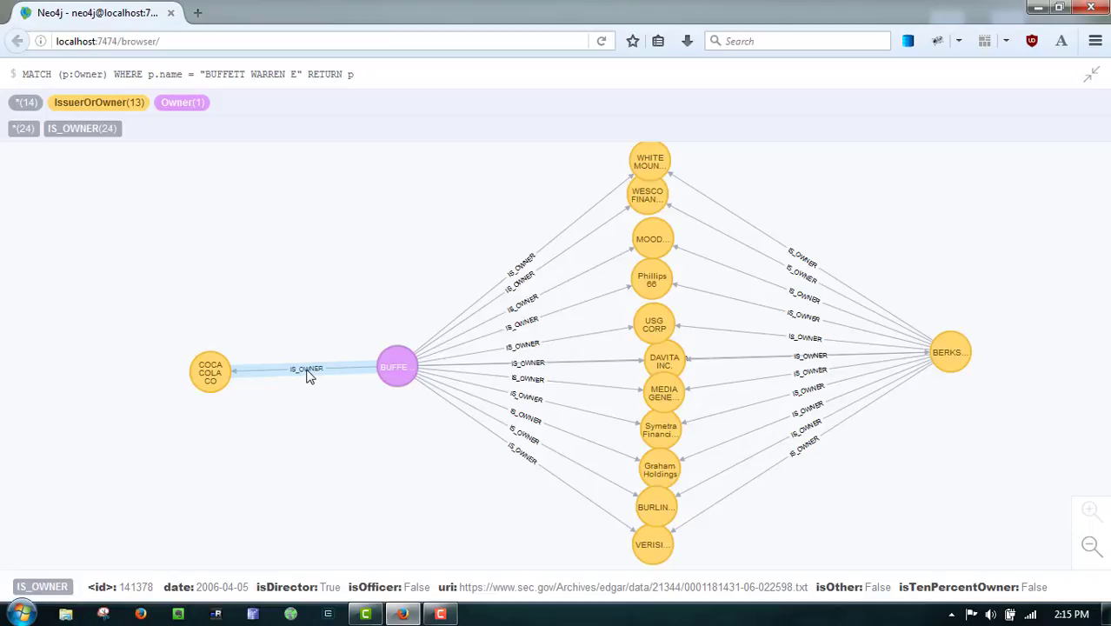
Expand BERKSHIRE HATHAWAY INC's owners, pull the BILL & MELINDA GATES FOUNDATION TRUST node clear and inspect its IS_OWNER relationship
left_click_drag(956, 359, 873, 364)
left_click_drag(816, 433, 615, 436)
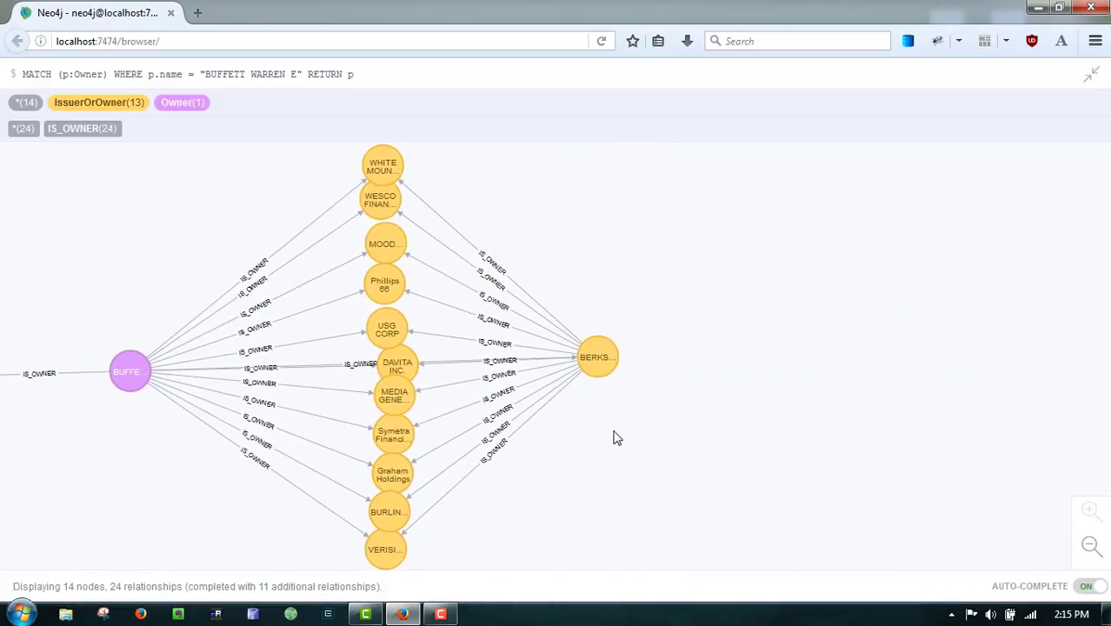
double_click(599, 369)
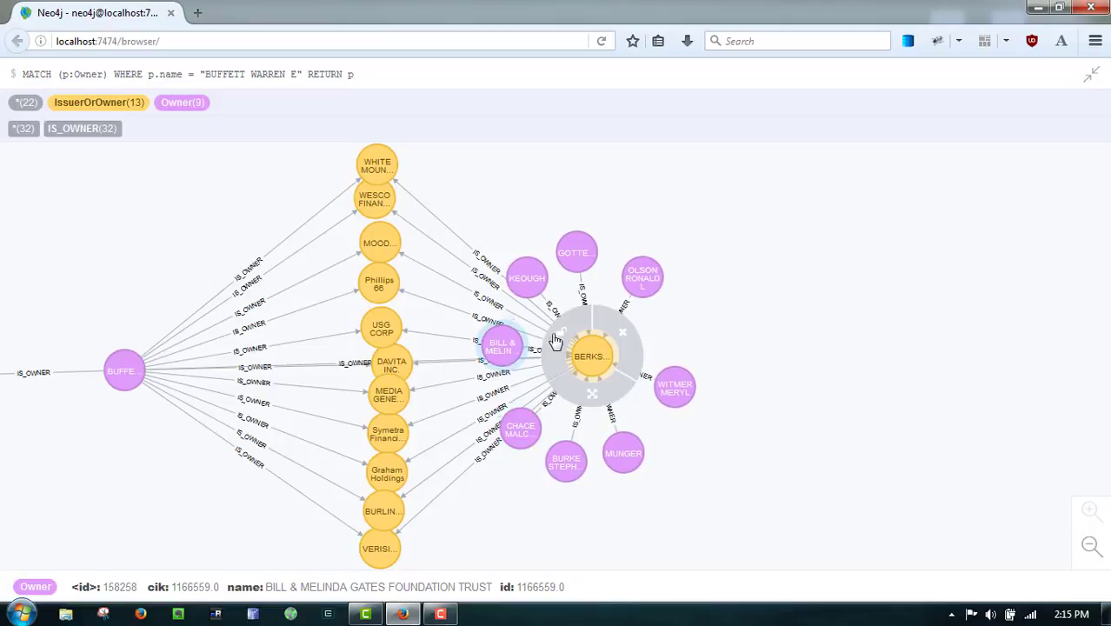
left_click_drag(503, 346, 811, 358)
left_click(730, 358)
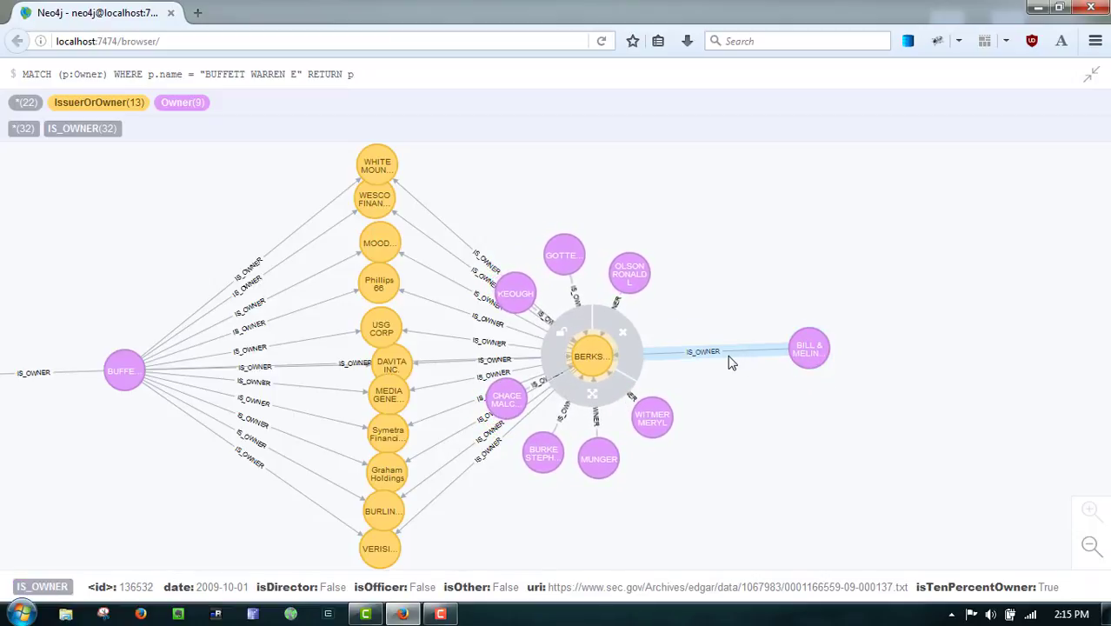
Select the SEC filing uri of the foundation trust's IS_OWNER relationship to BERKSHIRE HATHAWAY INC
left_click_drag(734, 426, 875, 352)
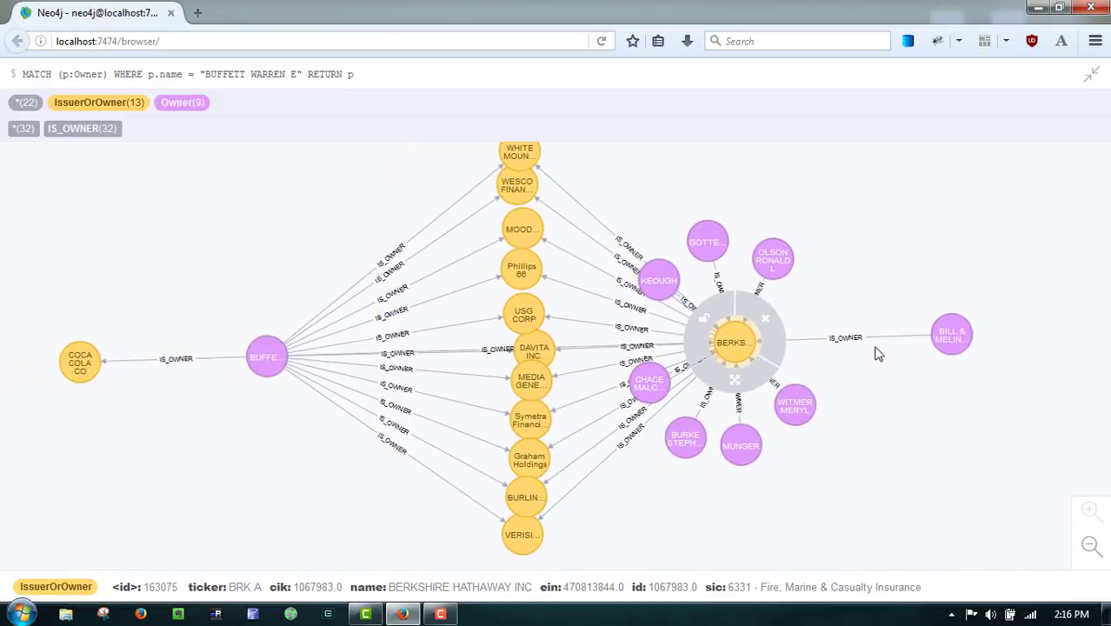
triple_click(855, 587)
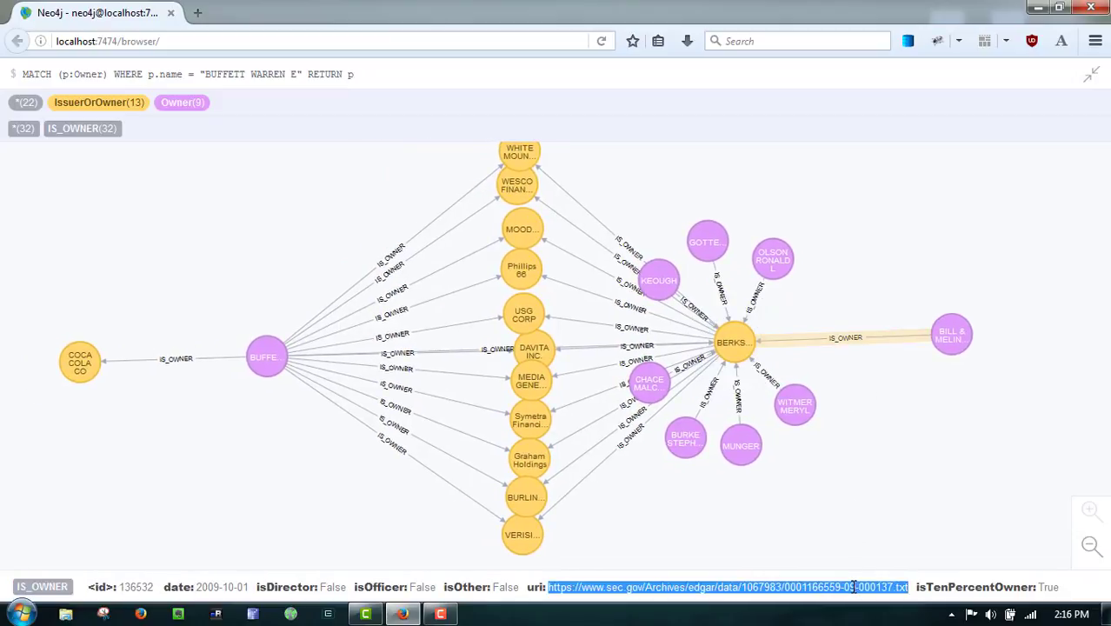
triple_click(854, 586)
triple_click(854, 587)
Return the Warren Buffett network graph from full screen to the normal result view
left_click(1036, 151)
left_click(1091, 76)
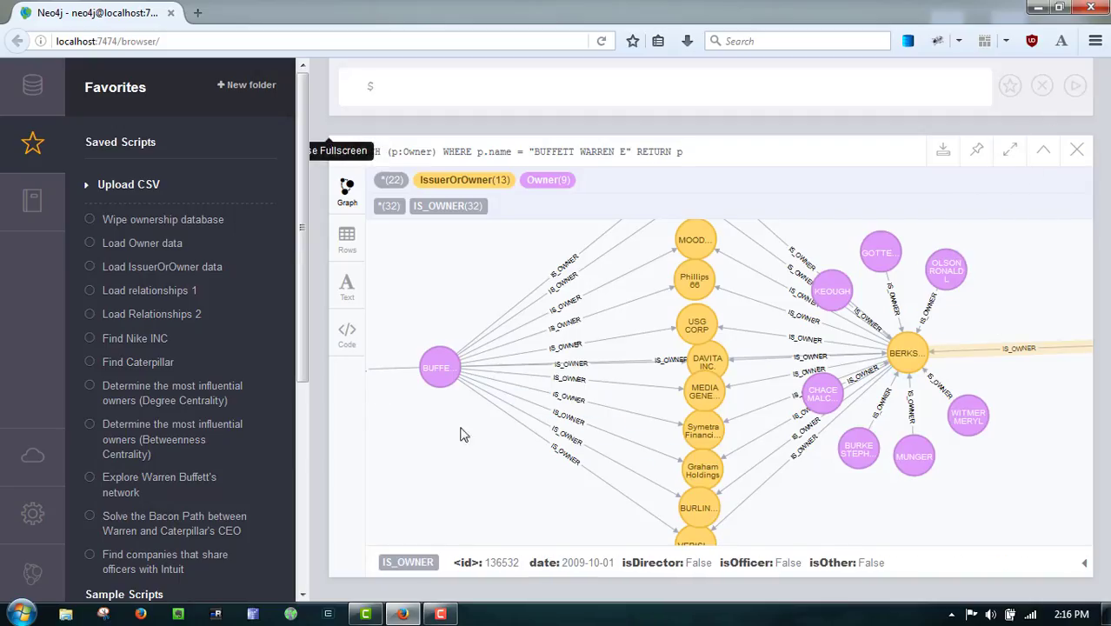
left_click_drag(482, 445, 575, 471)
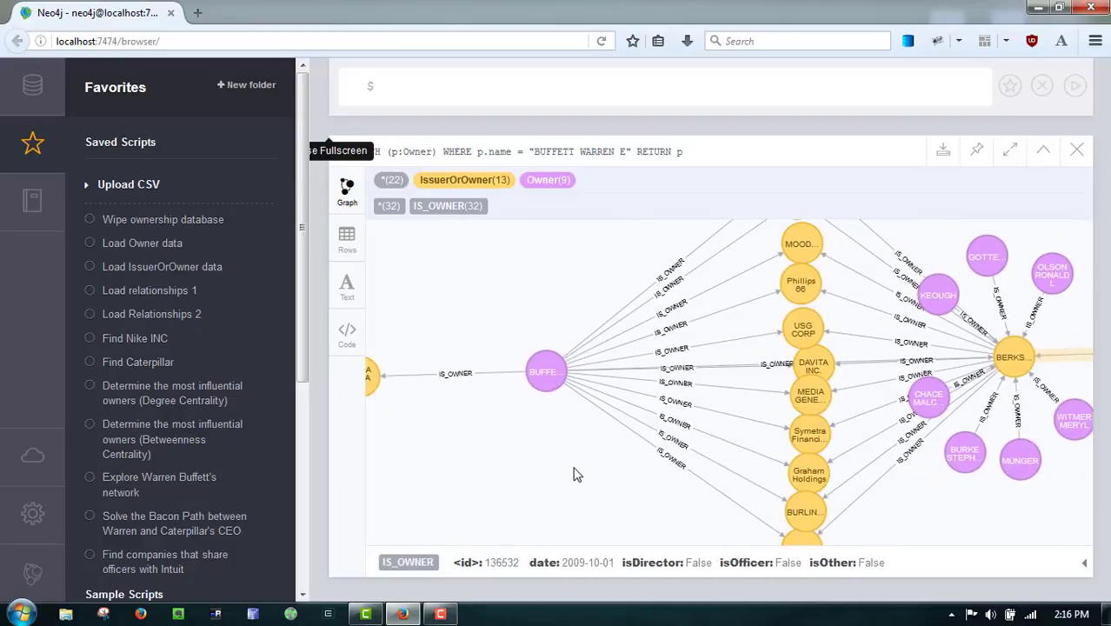
Replace the Buffett result with the saved Bacon Path query between Warren and Caterpillar's CEO, and spread the path's two end nodes apart
left_click(1078, 152)
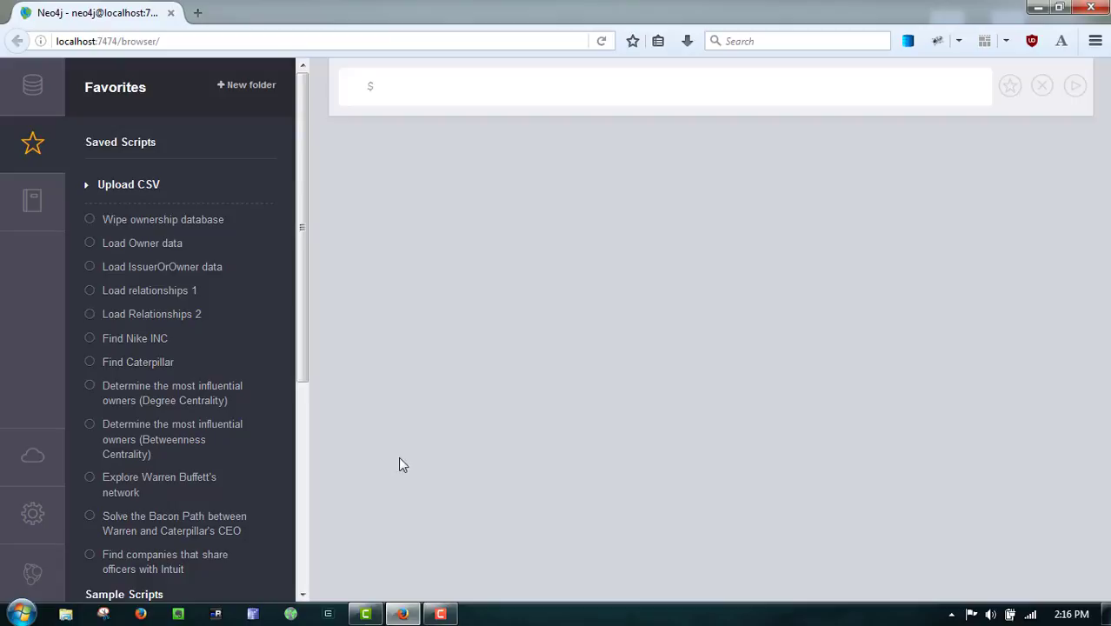
left_click(91, 518)
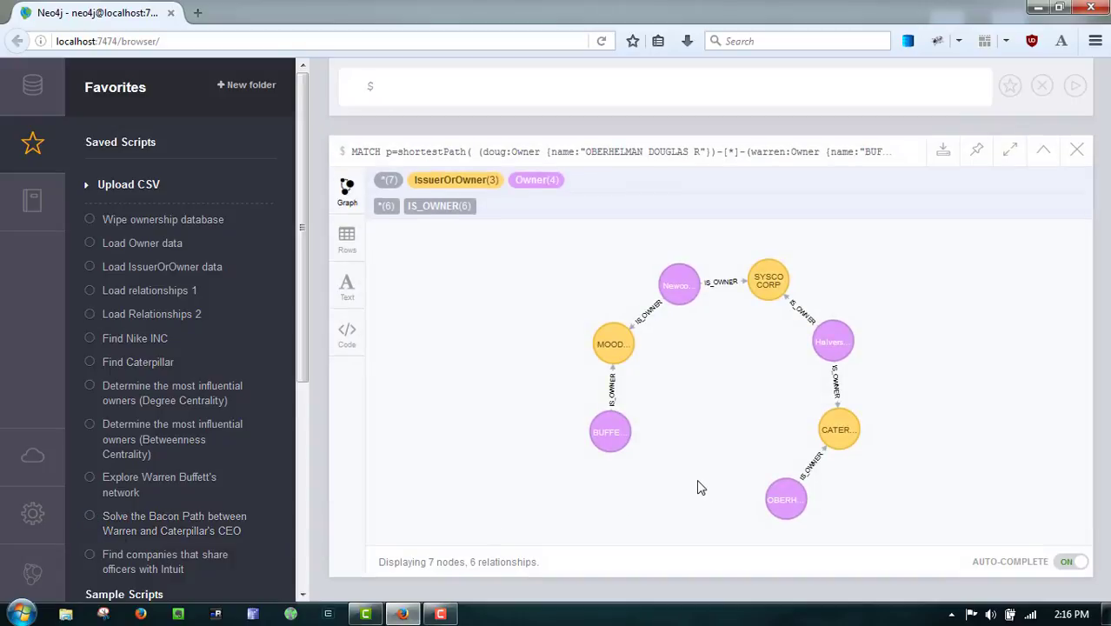
mouse_move(777, 504)
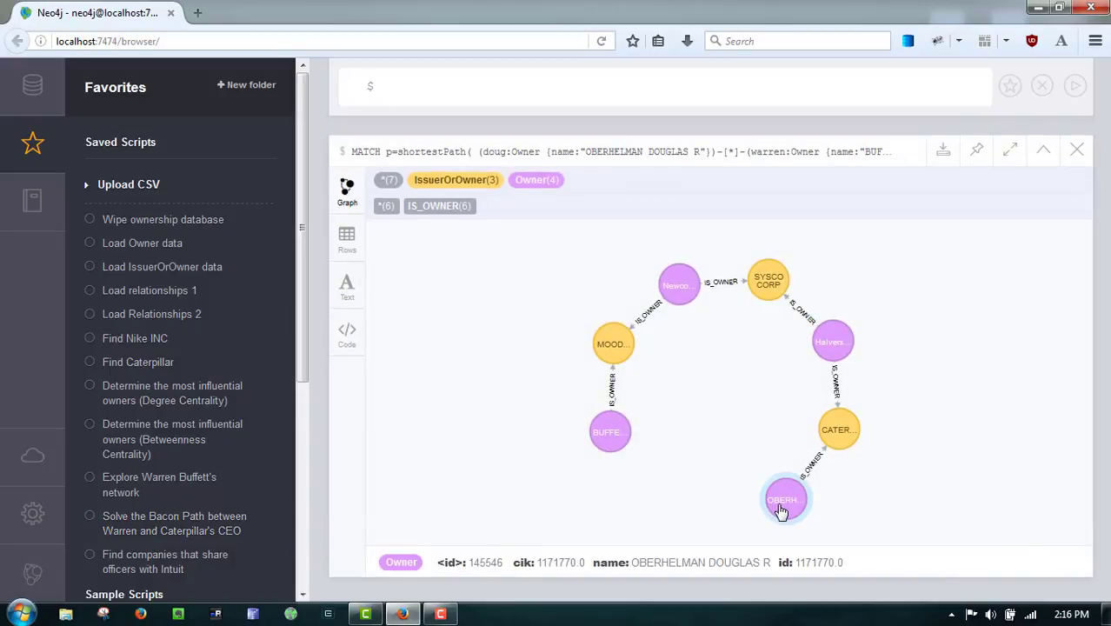
left_click_drag(780, 511, 970, 414)
mouse_move(617, 468)
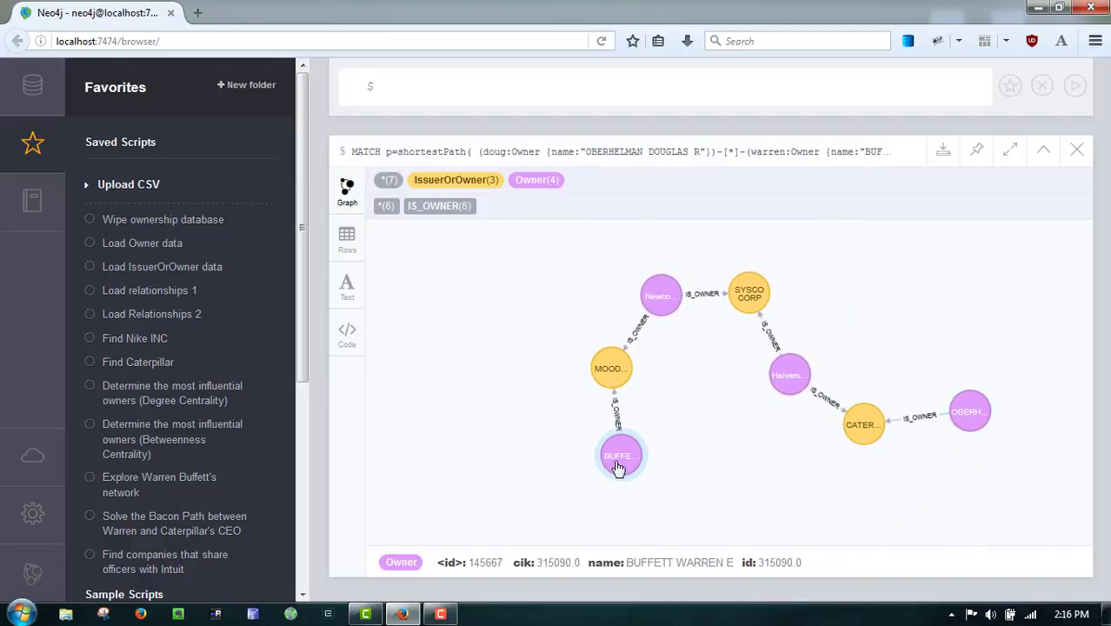
left_click_drag(617, 467, 439, 441)
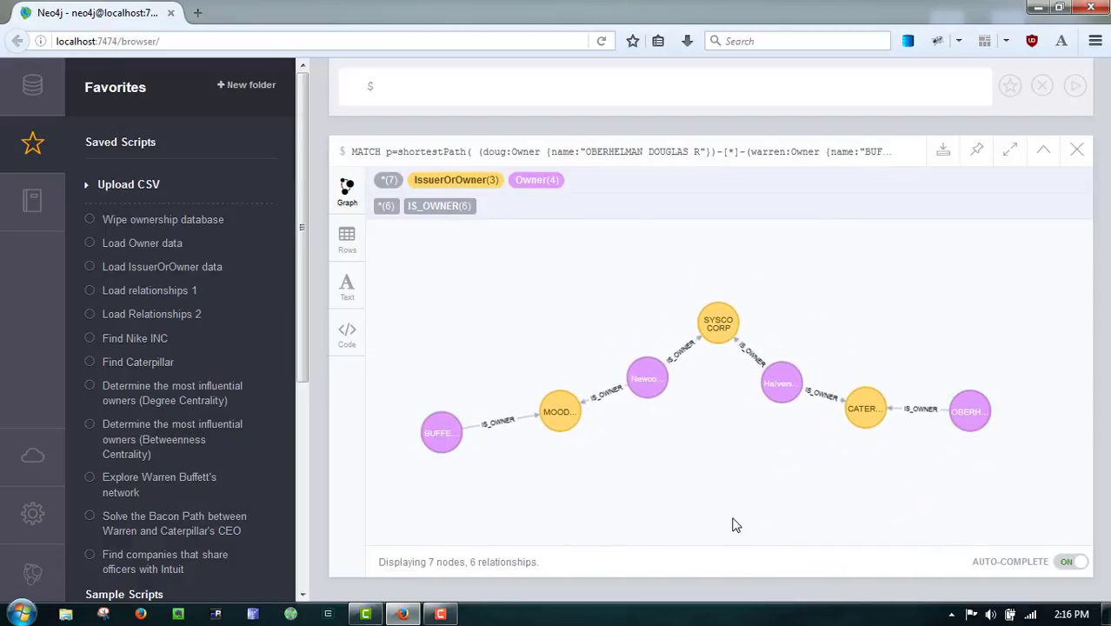
Inspect each owner and company node along the path from Caterpillar's CEO through CATERPILLAR INC and SYSCO CORP to Warren Buffett
mouse_move(970, 426)
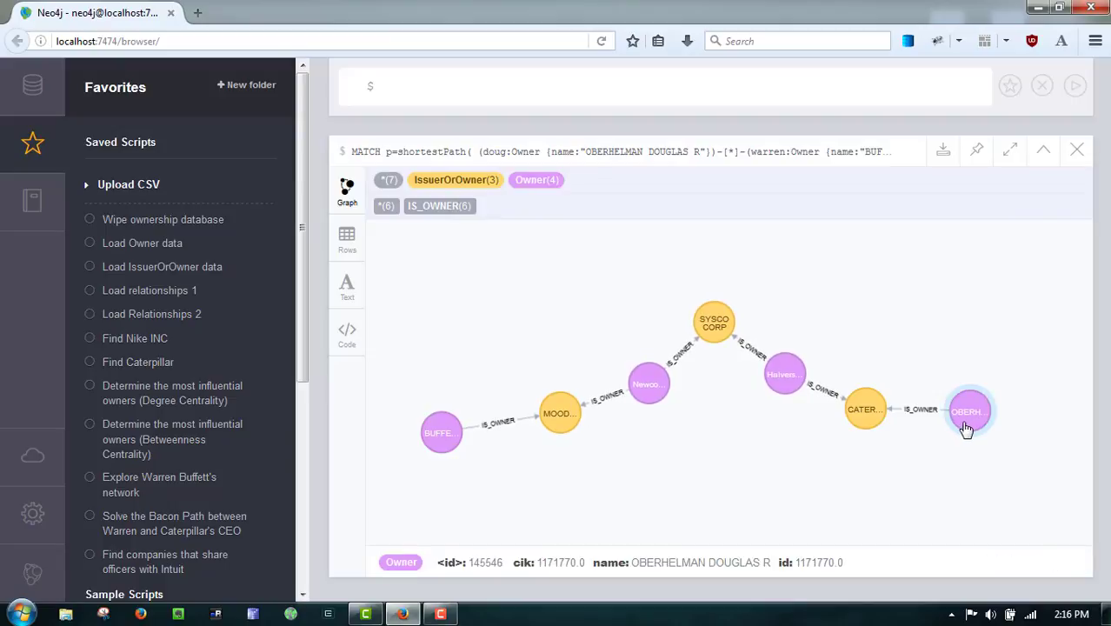
mouse_move(869, 424)
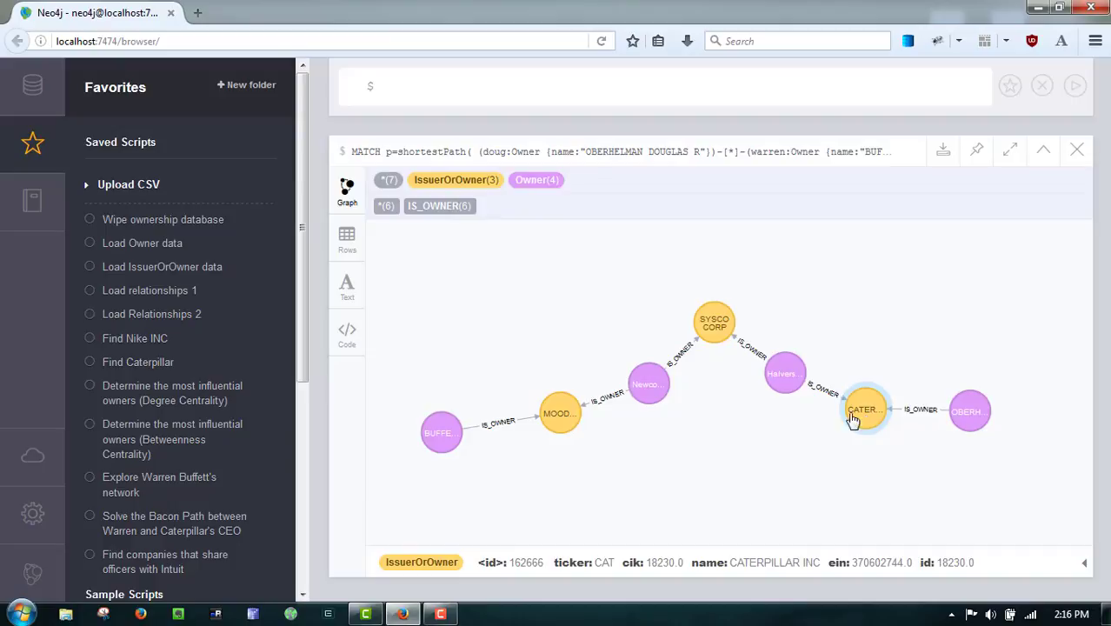
mouse_move(773, 383)
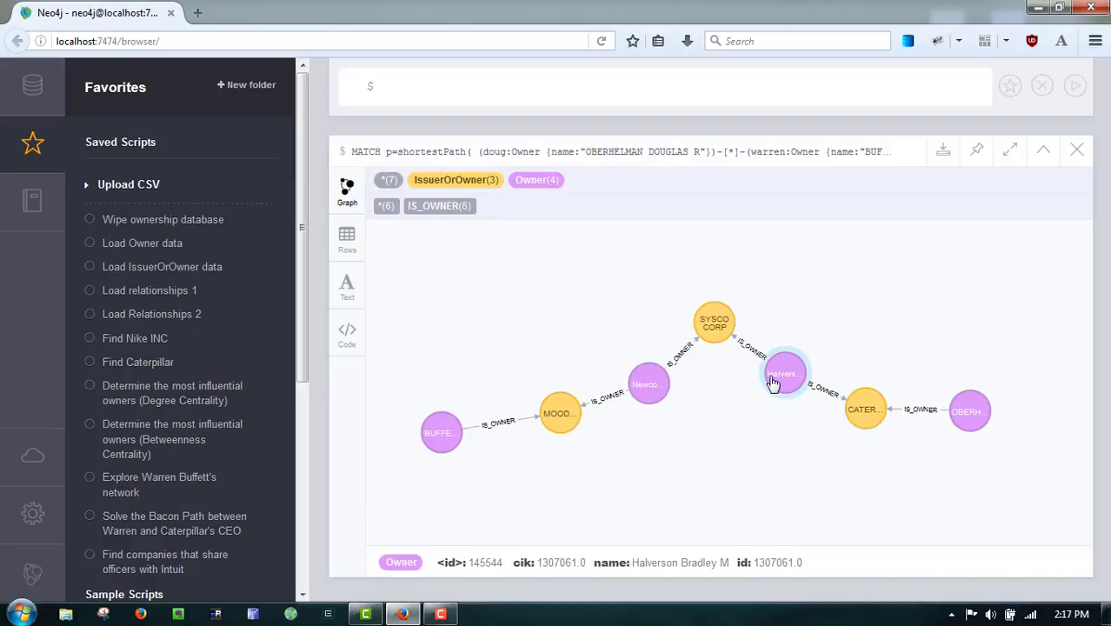
mouse_move(715, 341)
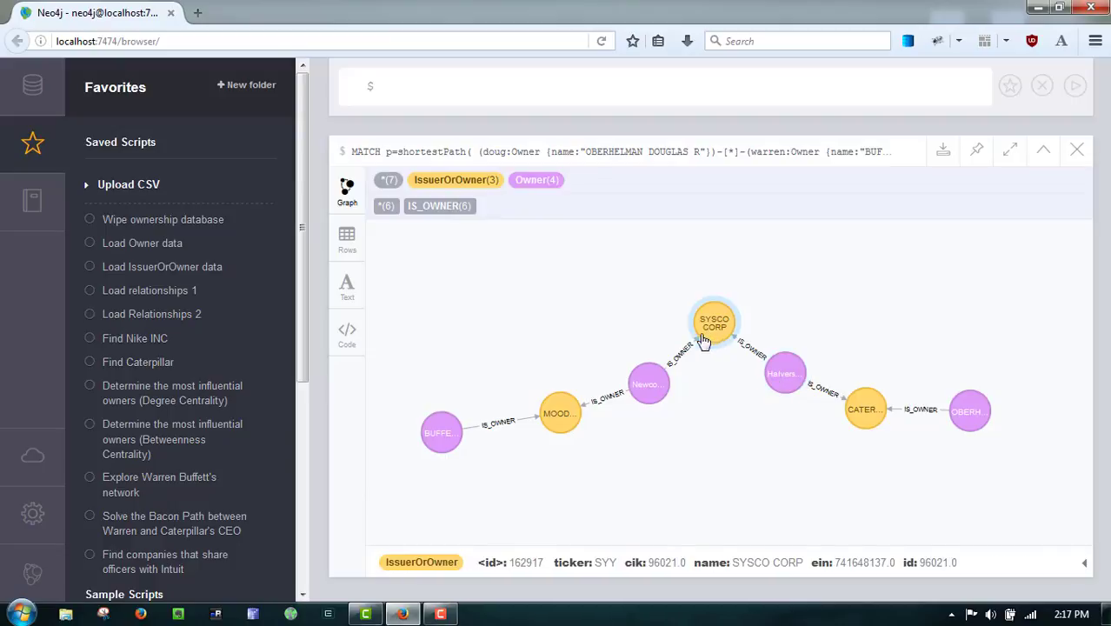
mouse_move(655, 398)
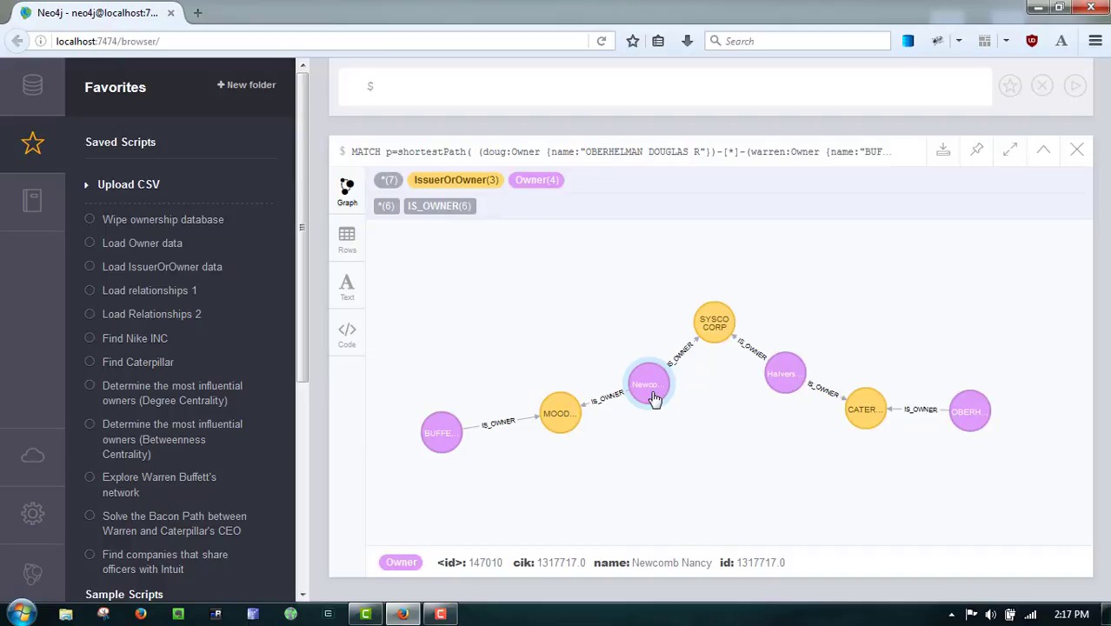
mouse_move(550, 419)
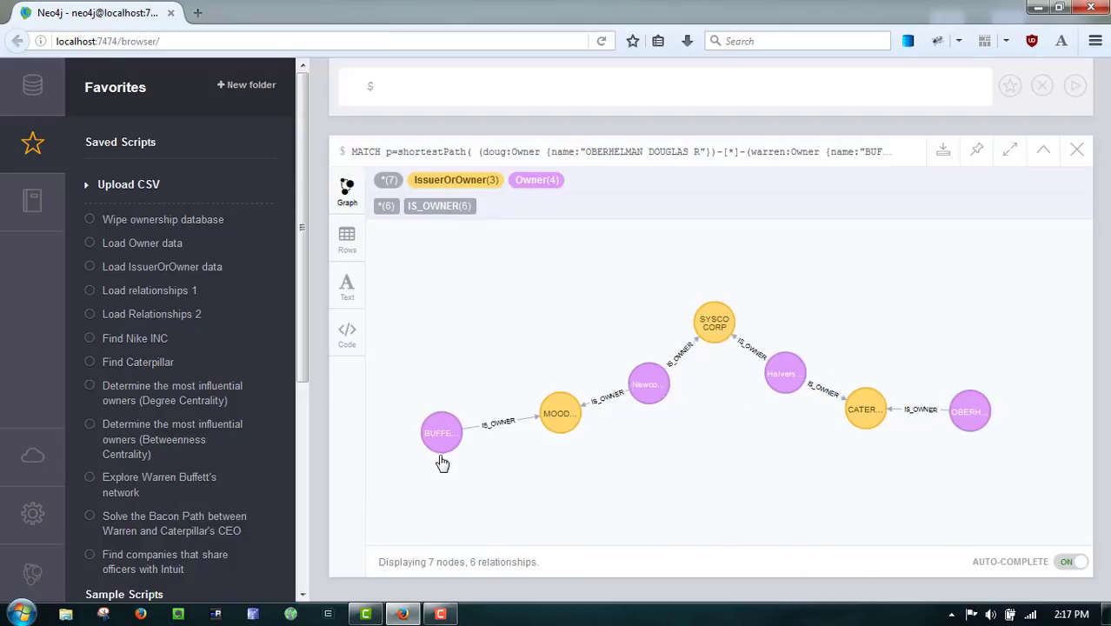
mouse_move(443, 453)
Close the path result, run the saved query for companies that share officers with Intuit and show its graph full screen
left_click(1076, 150)
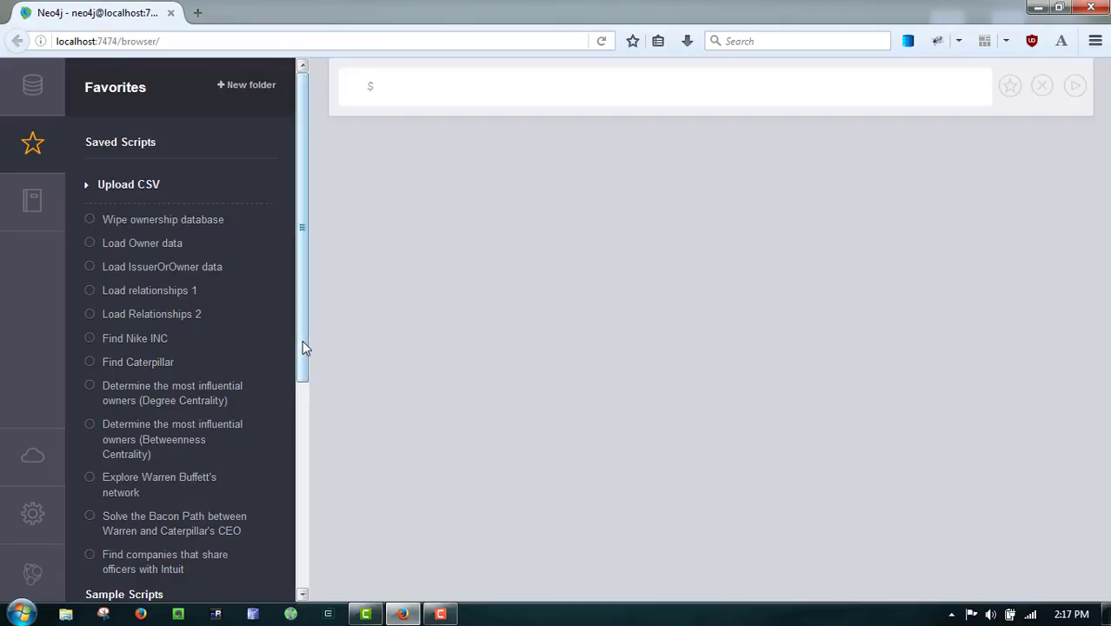
left_click_drag(302, 341, 305, 439)
mouse_move(91, 407)
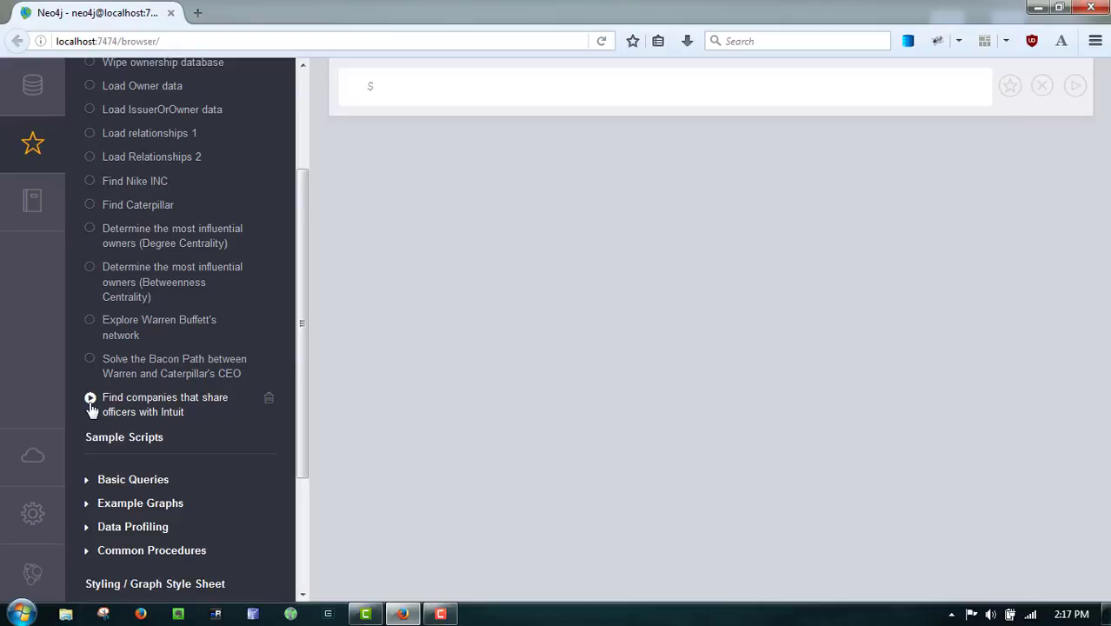
left_click(90, 398)
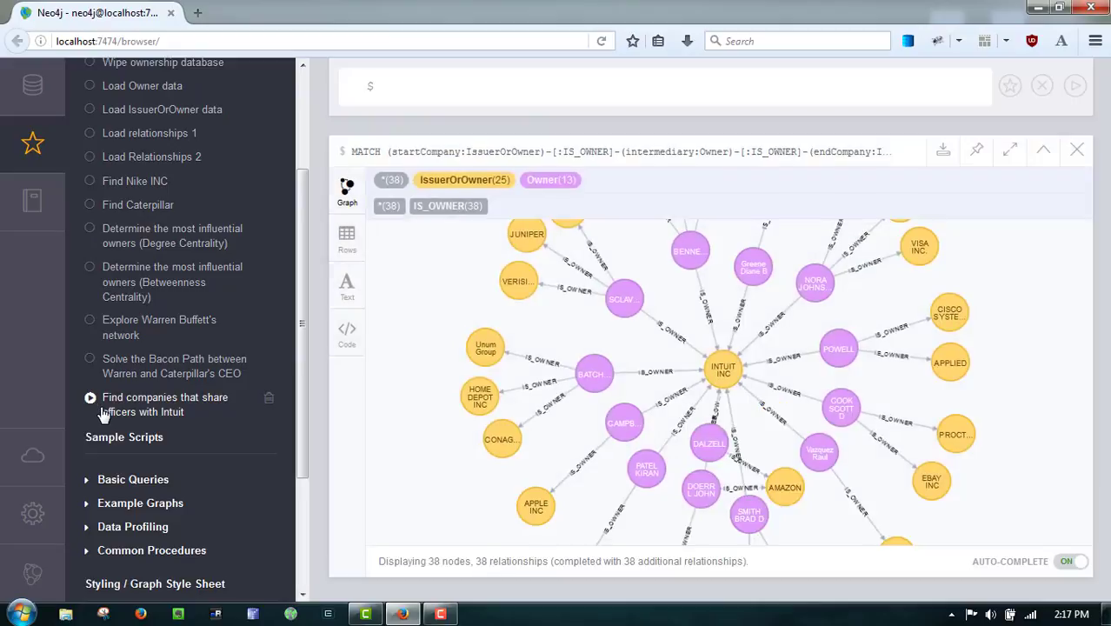
left_click(1011, 153)
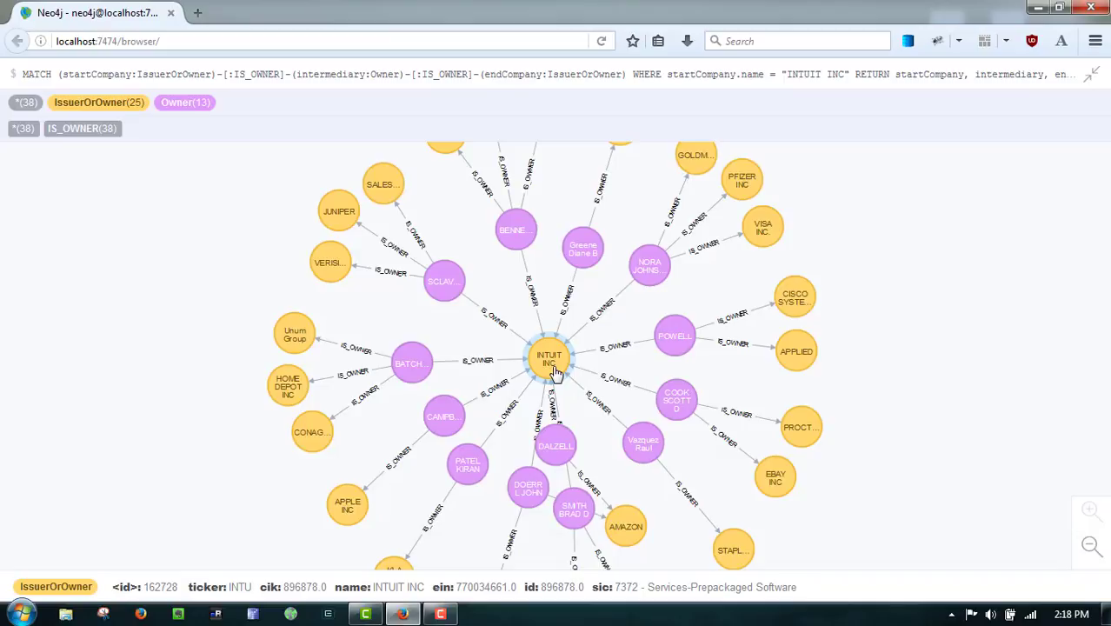
Move the INTUIT INC node lower in the graph and bring the owner node linked to Symantec, American and Qualcomm closer to it
left_click_drag(556, 372, 555, 430)
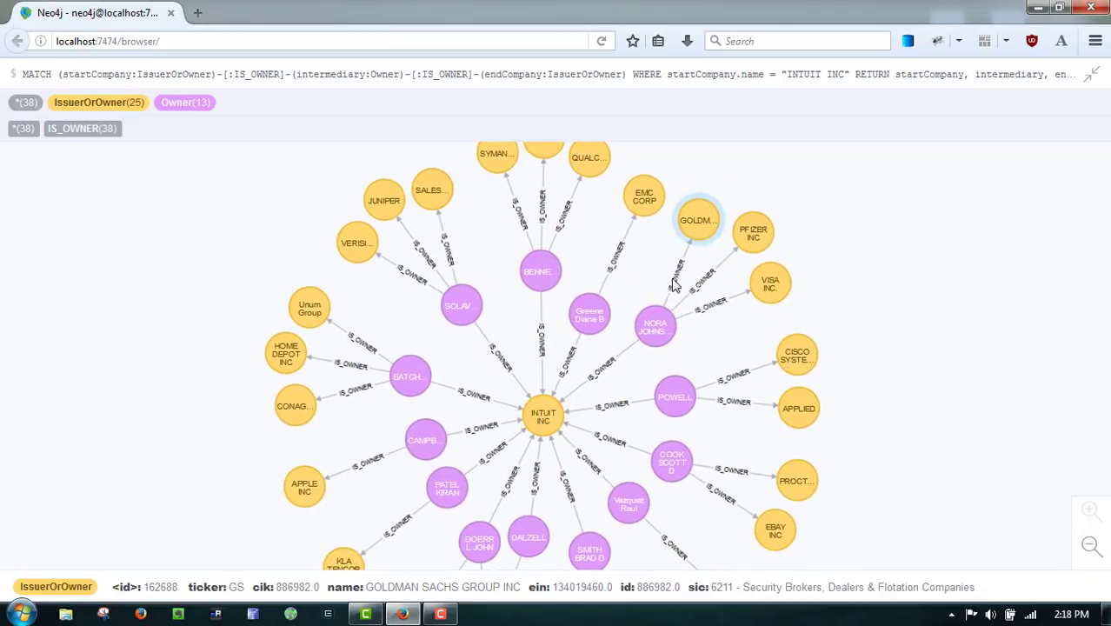
left_click(539, 306)
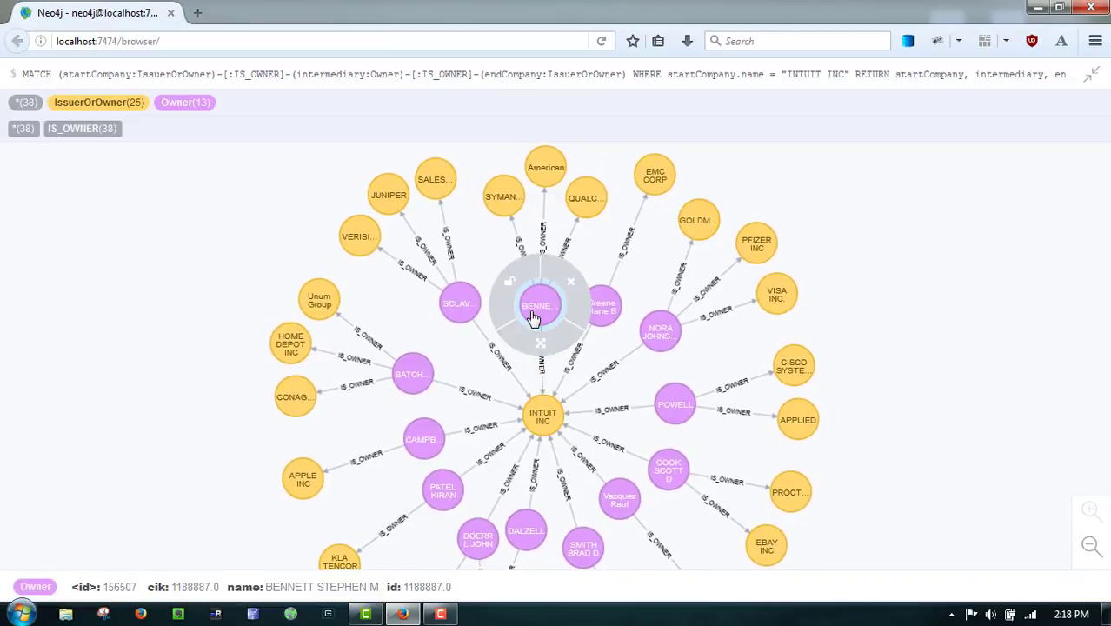
left_click(550, 322)
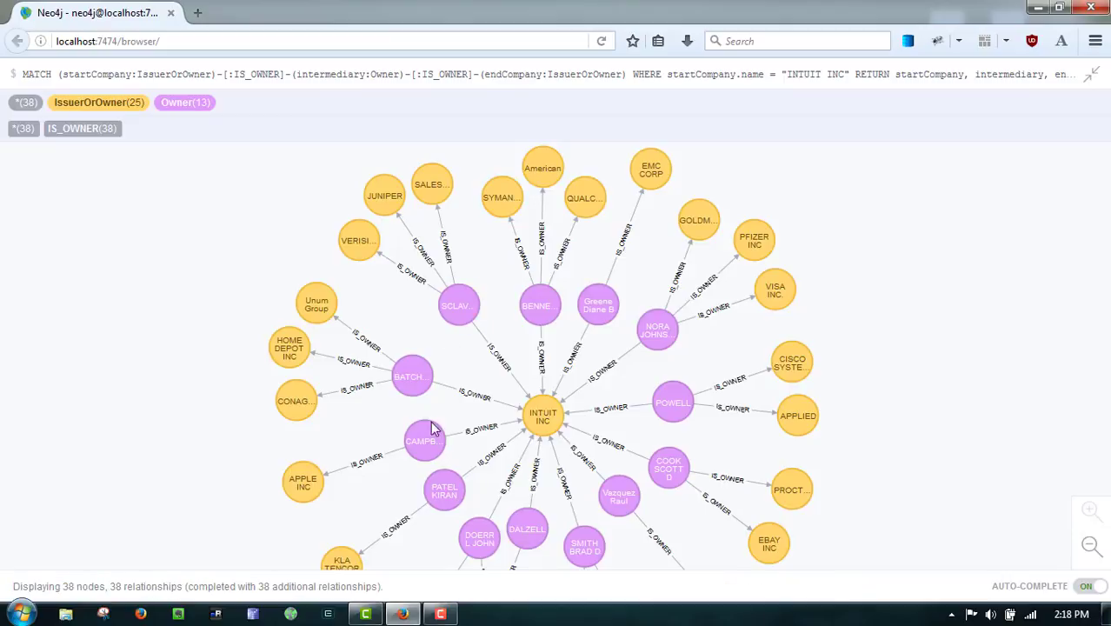
Examine the companies in the lower half of the Intuit network and move the owner node linked to GOOGLE and AMAZON farther outward
left_click_drag(934, 398, 931, 354)
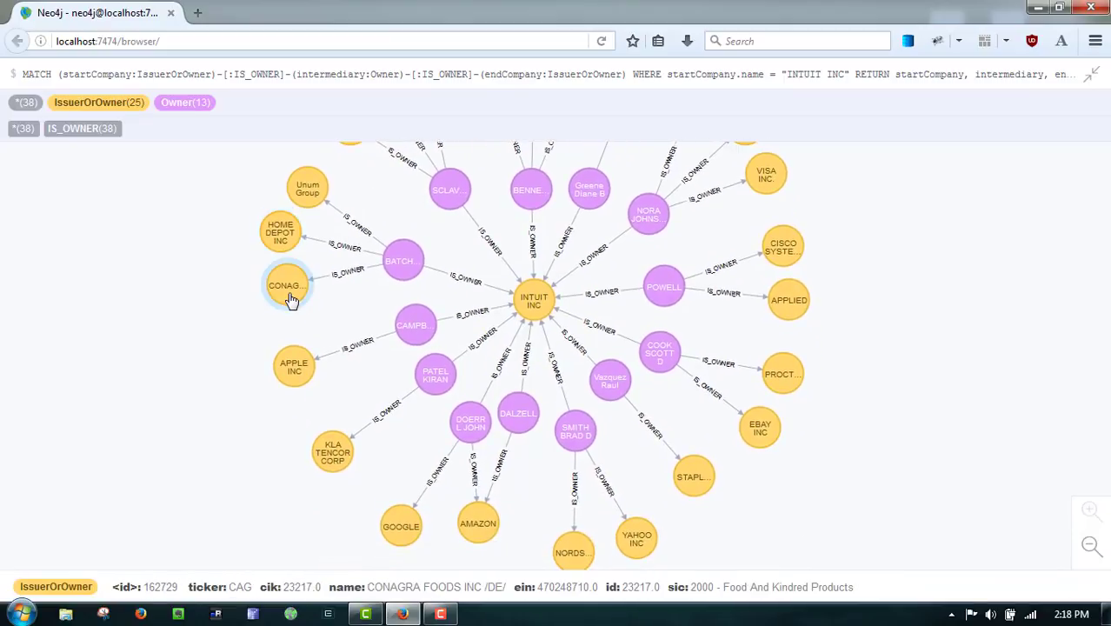
mouse_move(296, 367)
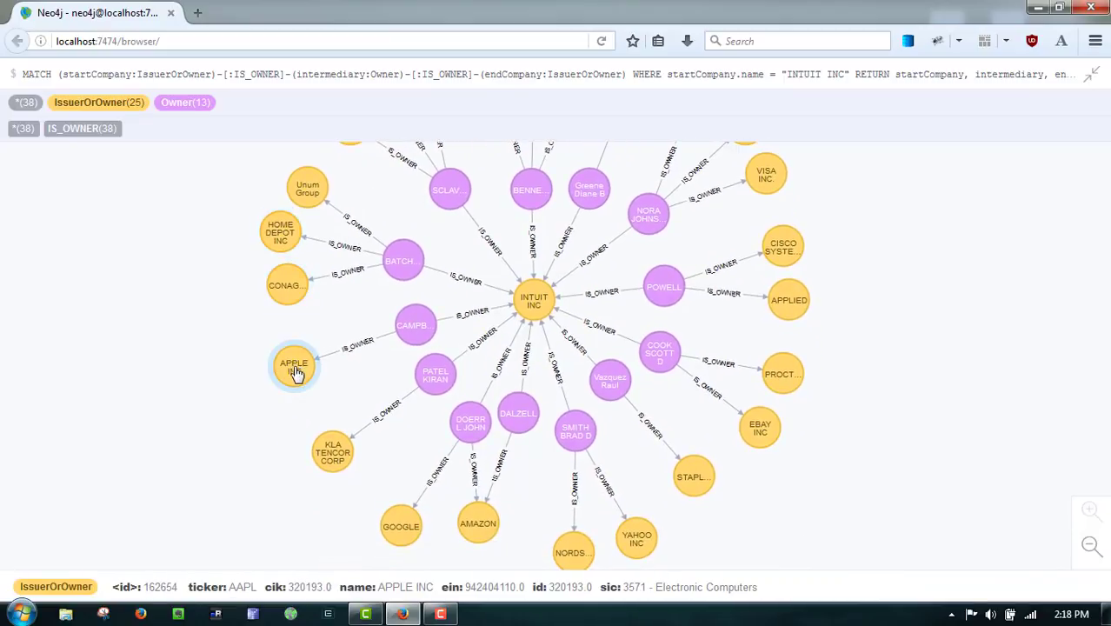
mouse_move(359, 492)
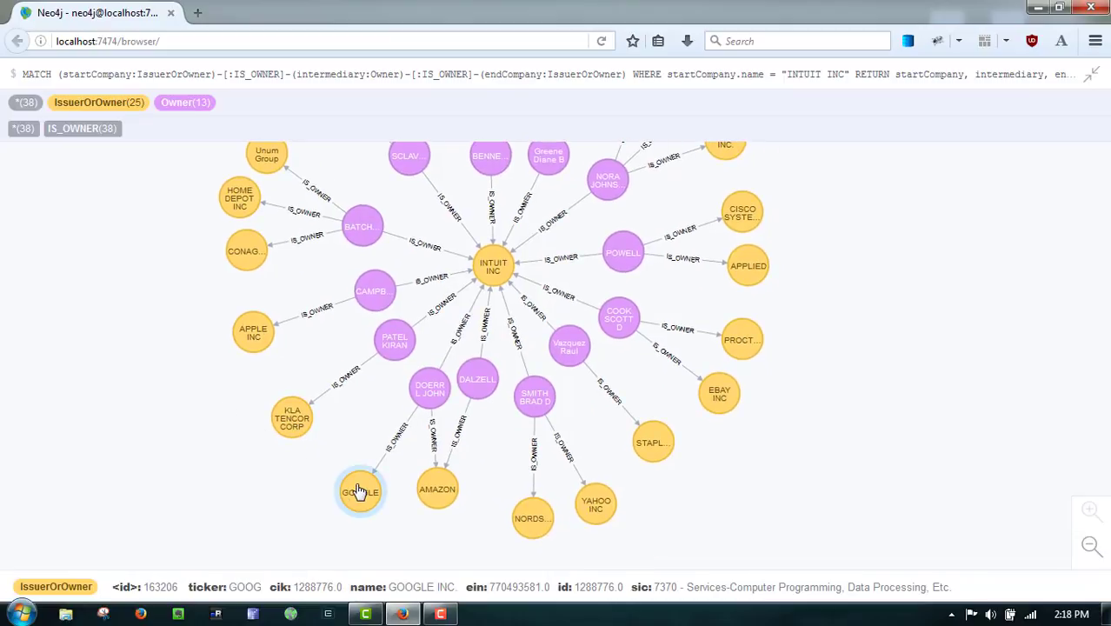
mouse_move(497, 388)
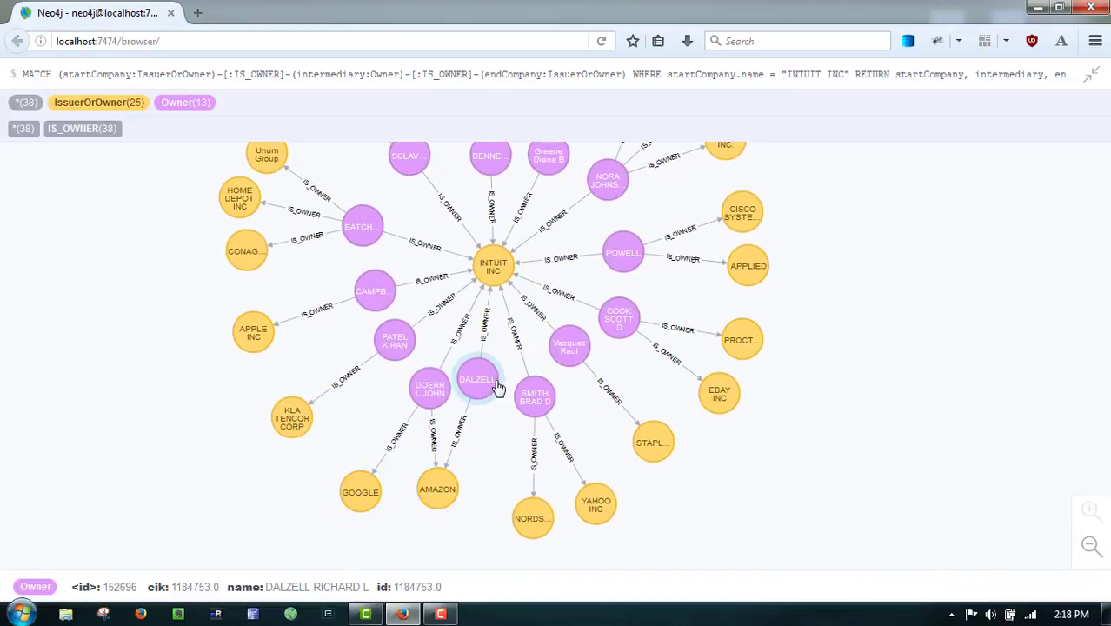
left_click_drag(422, 390, 389, 418)
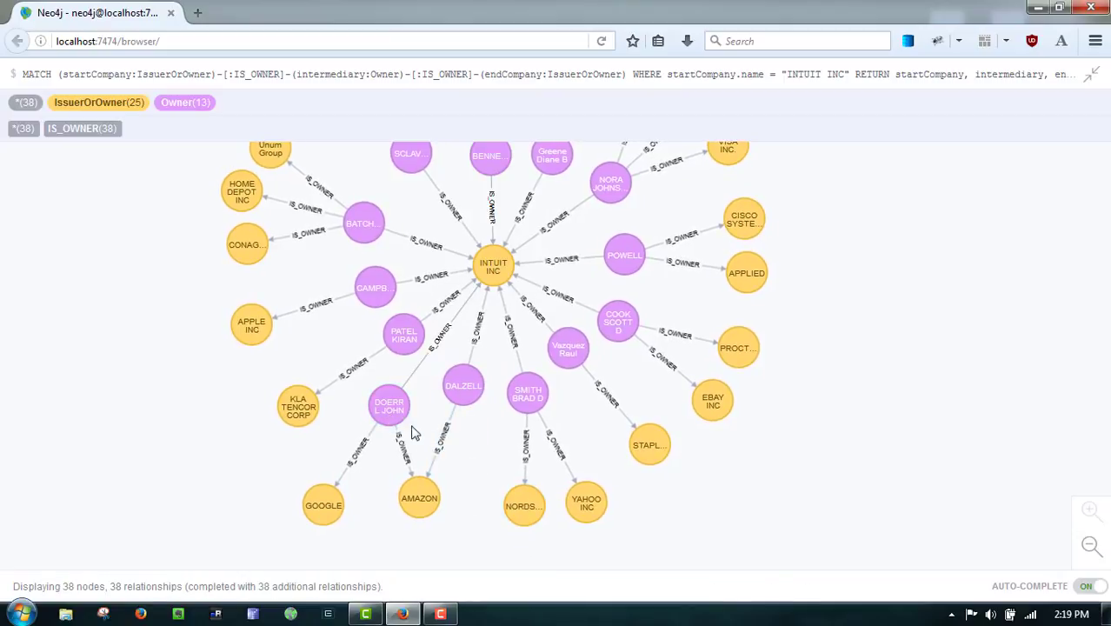
mouse_move(540, 410)
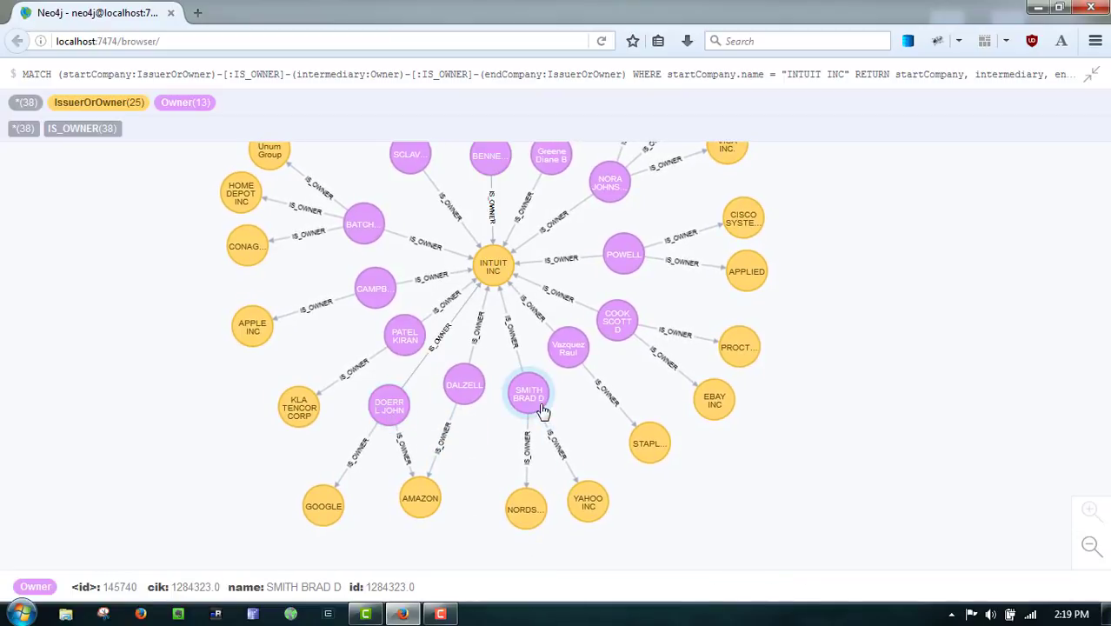
mouse_move(577, 508)
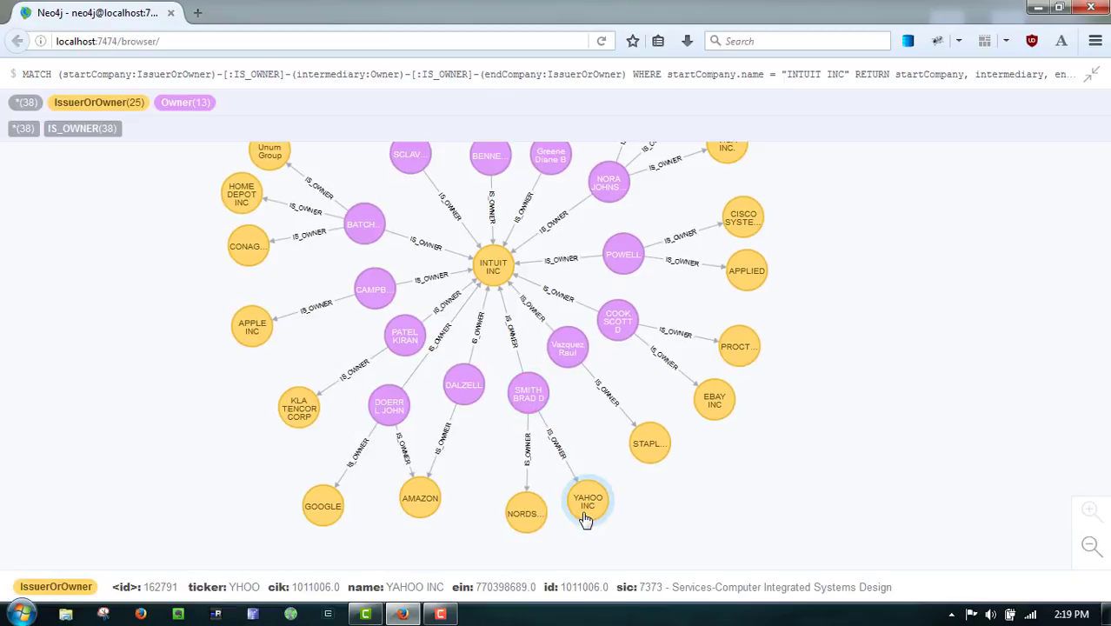
Open the IS_OWNER relationship between INTUIT INC and the owner shared with Juniper and Verisign, and select its SEC filing uri
left_click_drag(818, 459, 887, 524)
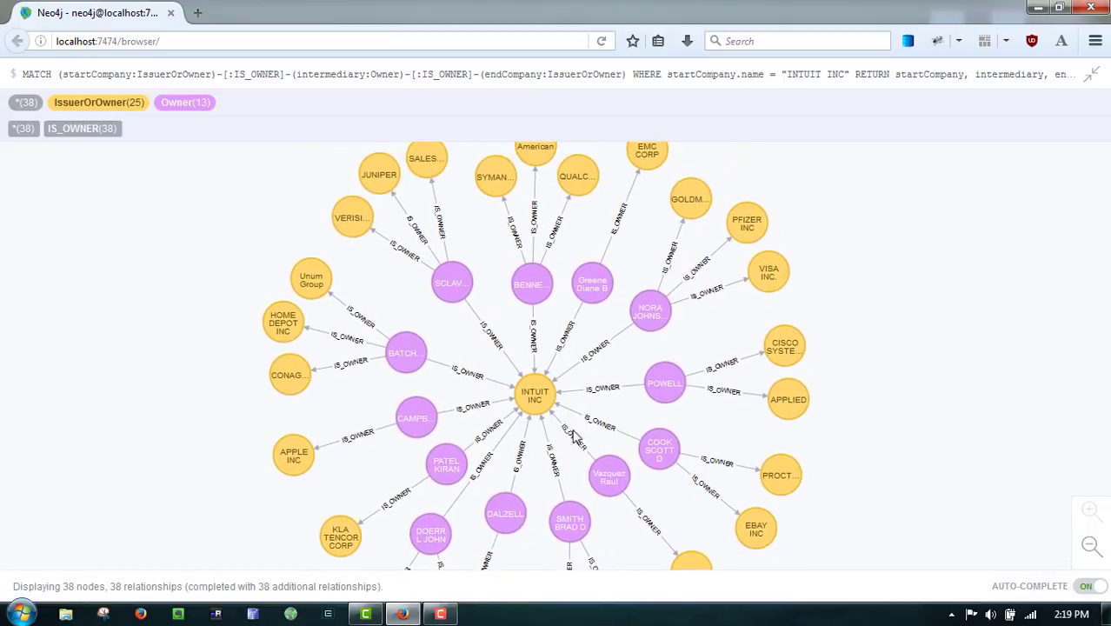
mouse_move(537, 395)
left_click(491, 339)
triple_click(563, 589)
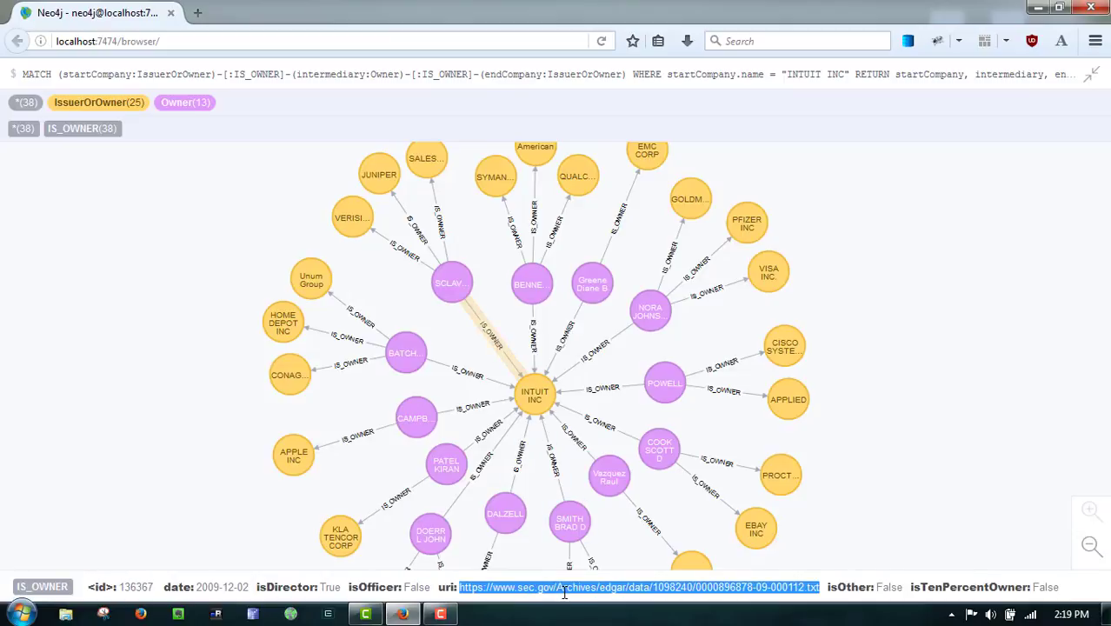